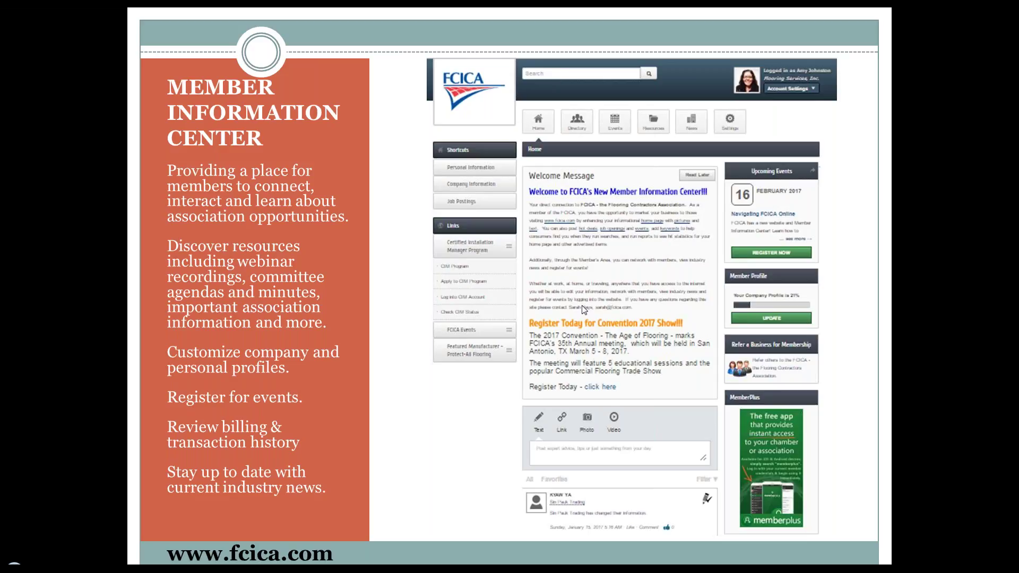
- Expand the full description of the Navigating FCICA Online event on the member home page
click(870, 245)
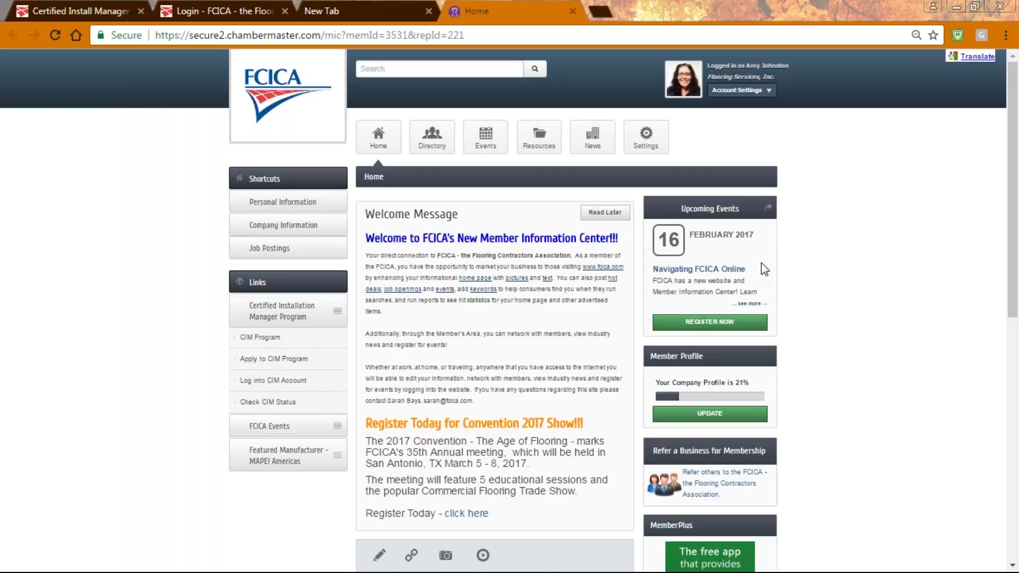
click(749, 303)
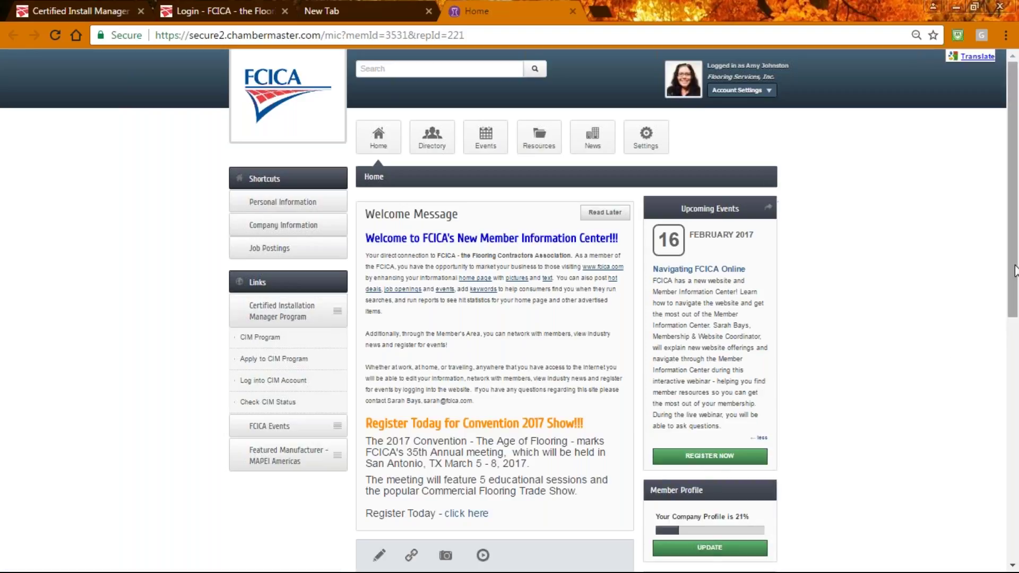
scroll(1014, 275, down, 2)
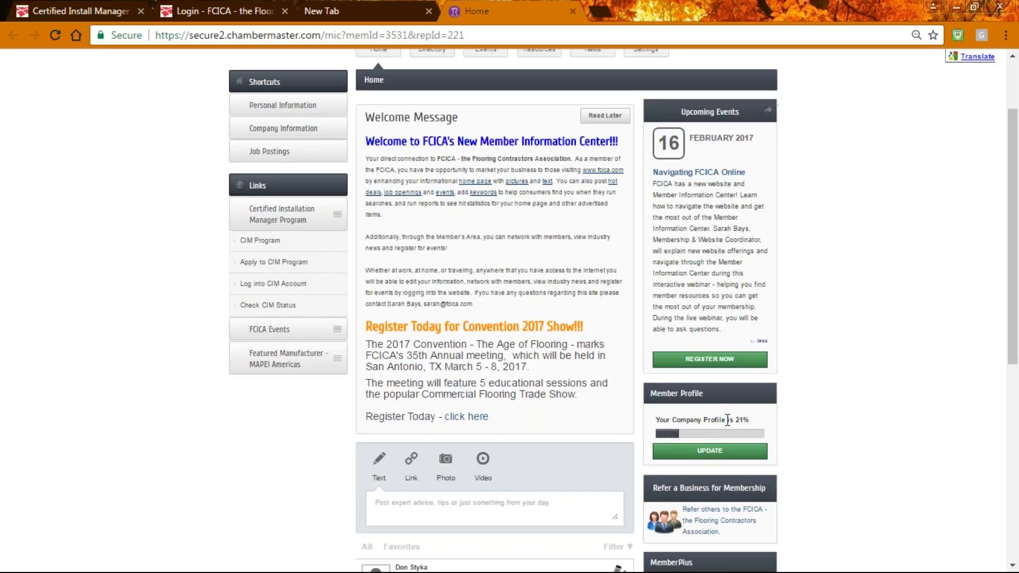
- Open the personal information profile and review its name, address and contact preference fields
click(293, 106)
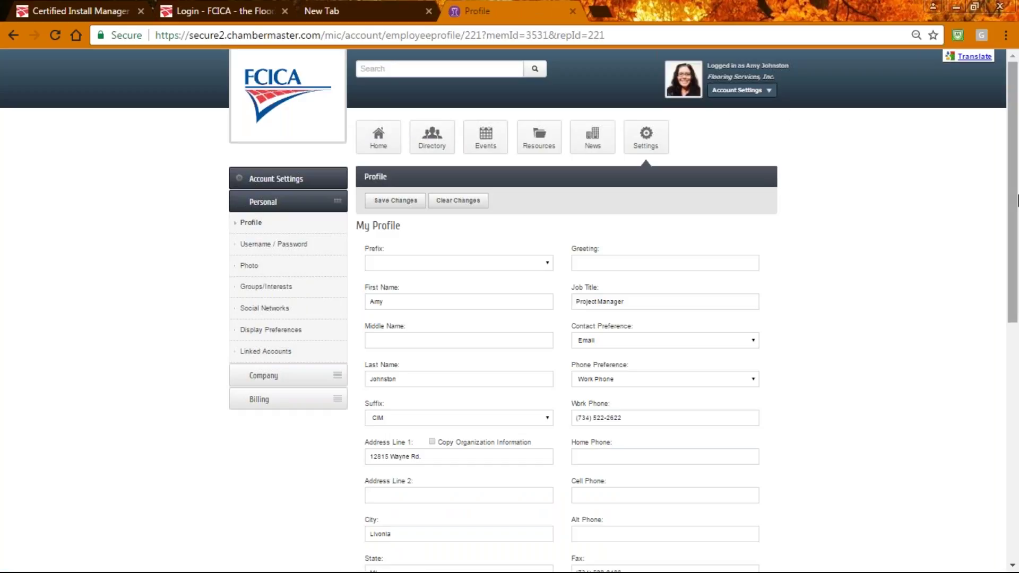
scroll(1016, 203, down, 1)
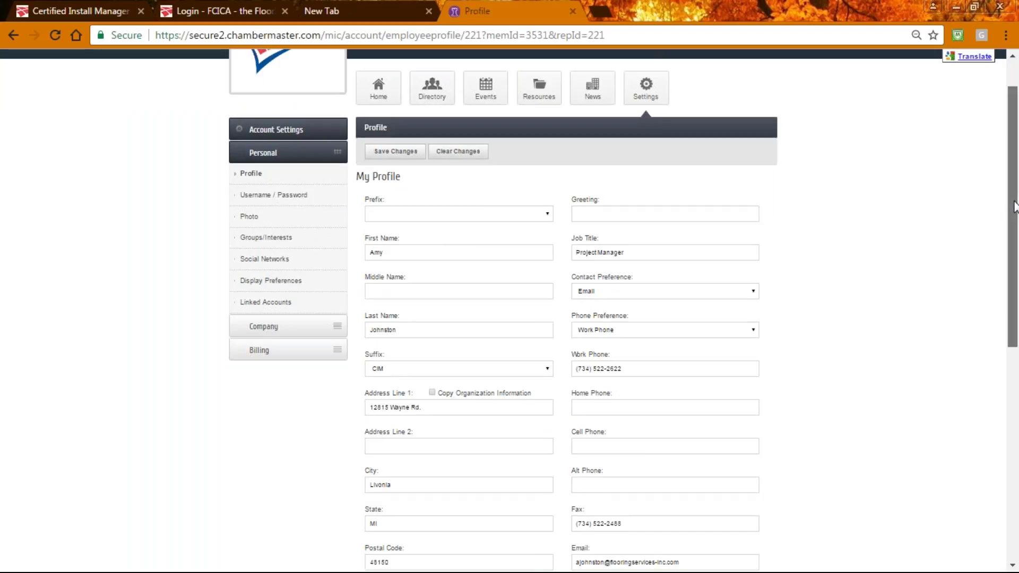
drag(1014, 207, 893, 146)
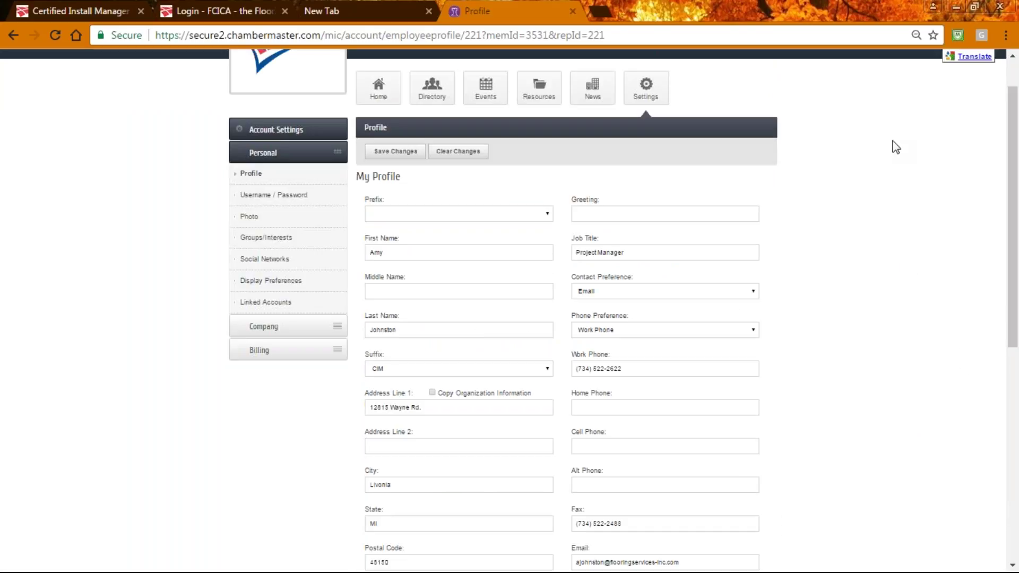
- Review the personal username and password, photo, groups/interests and social networks settings
click(296, 196)
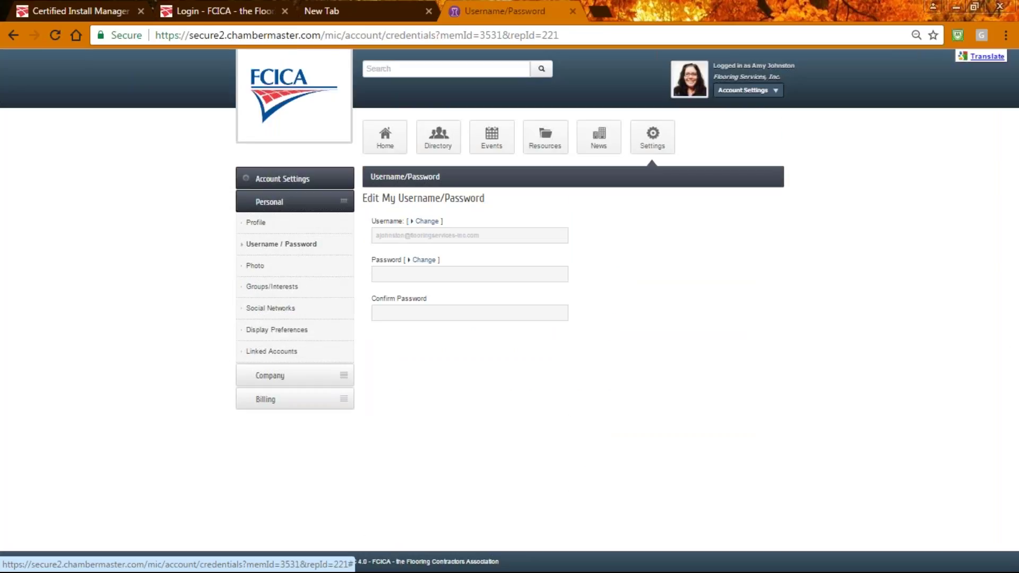
click(255, 266)
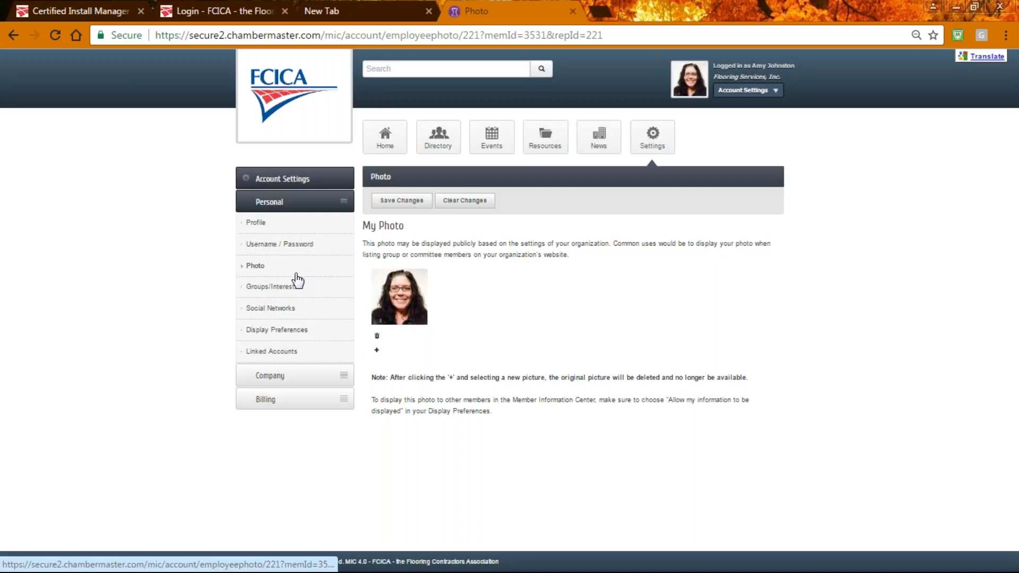
click(283, 292)
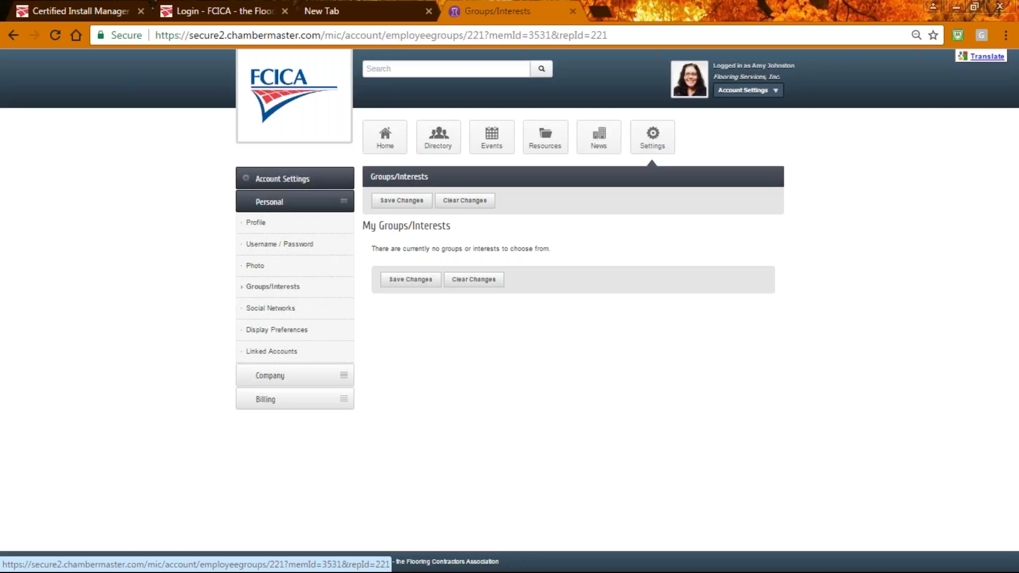
click(270, 310)
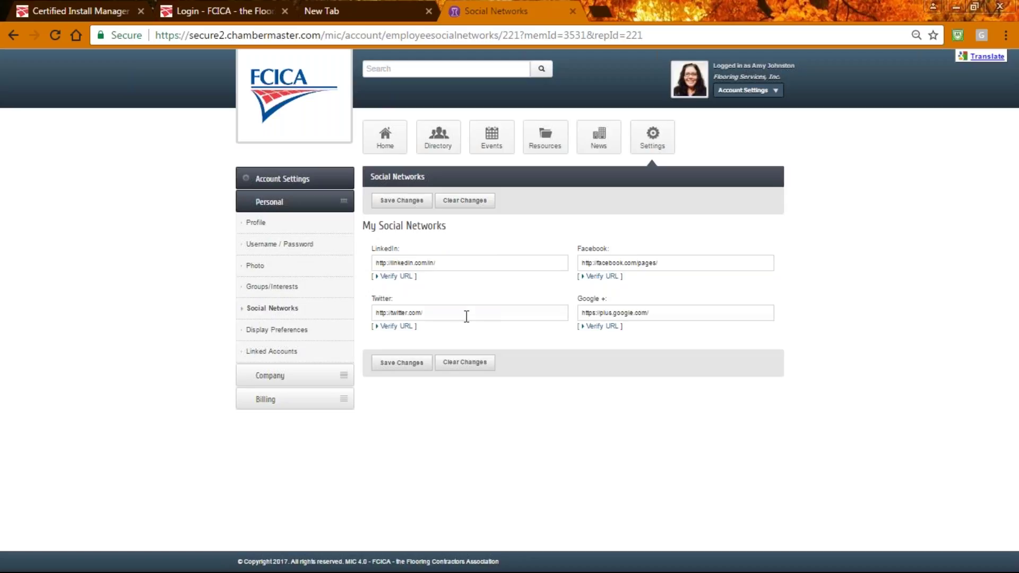
- In the personal display preferences, allow the name, job title and email address to be shown to the public
click(283, 333)
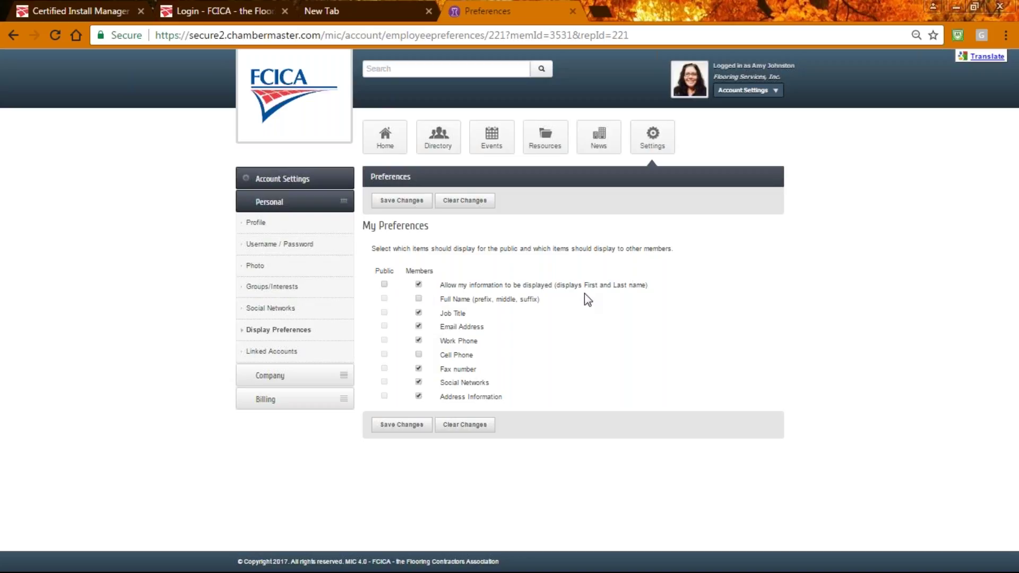
click(384, 285)
click(418, 325)
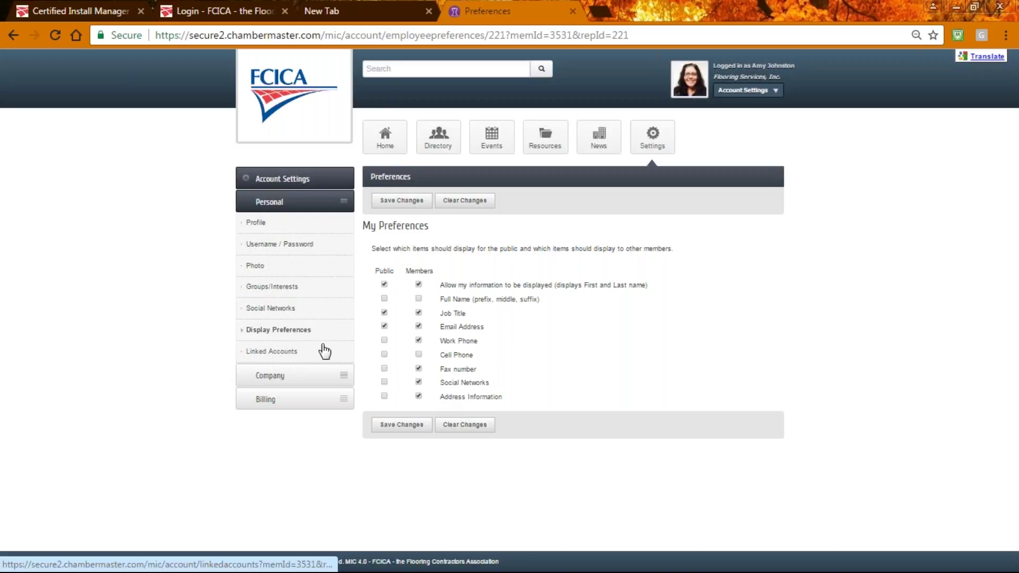
- Review the linked account providers and the company's profile completion summary
click(304, 354)
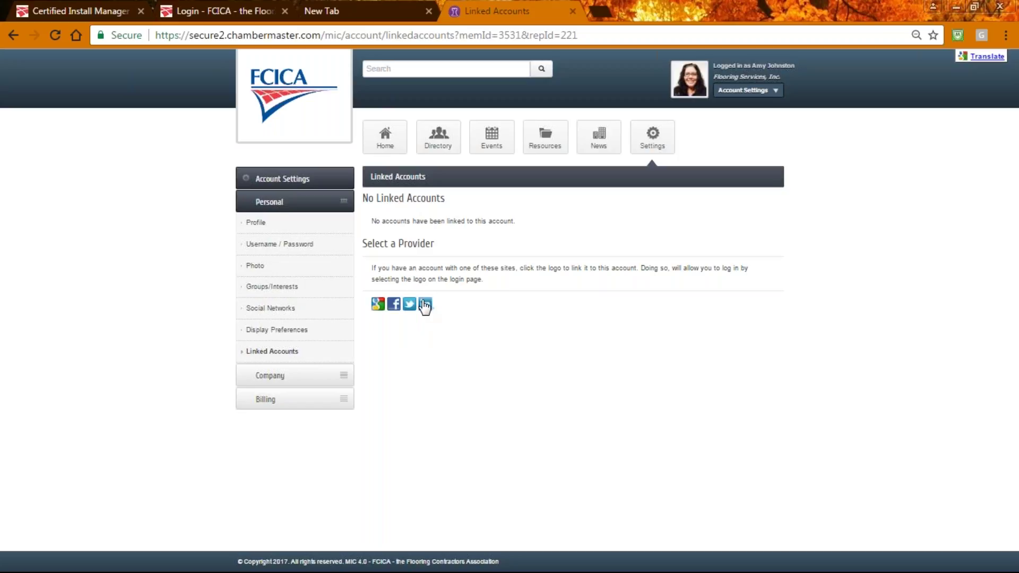
click(303, 386)
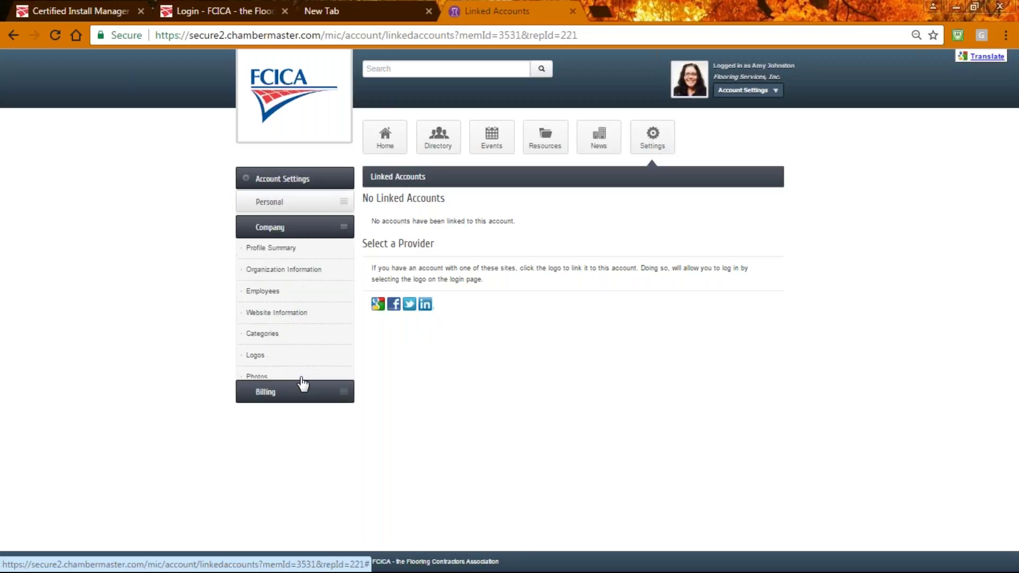
click(277, 252)
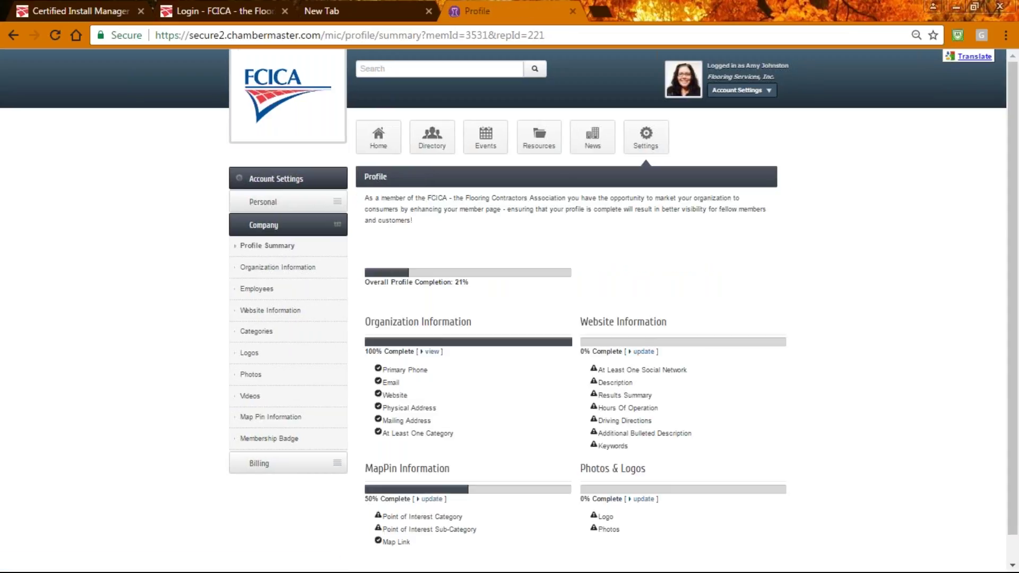
scroll(1014, 168, down, 1)
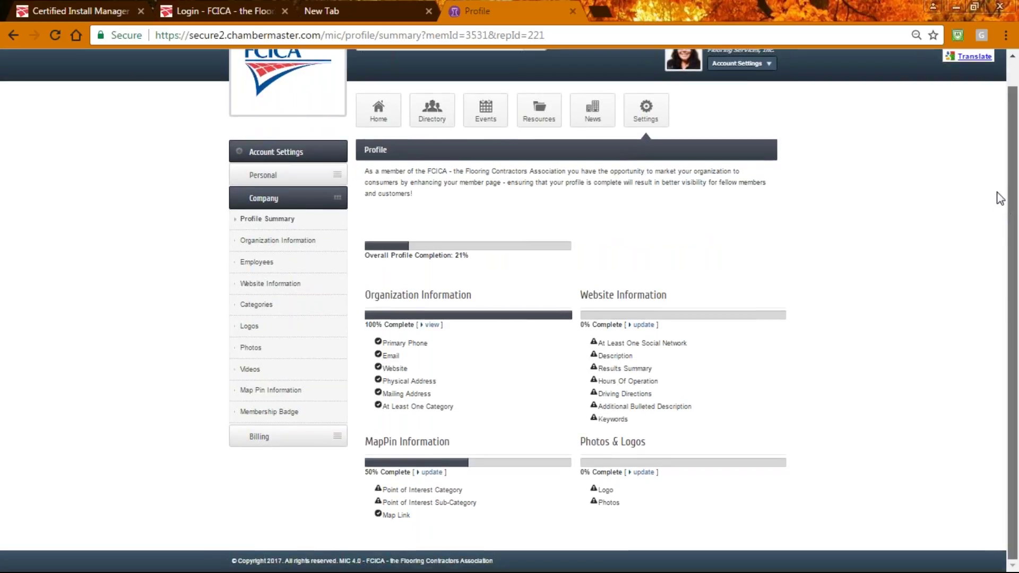
scroll(994, 168, up, 1)
- Examine the company's organization information, from contact details through address and additional information
click(265, 256)
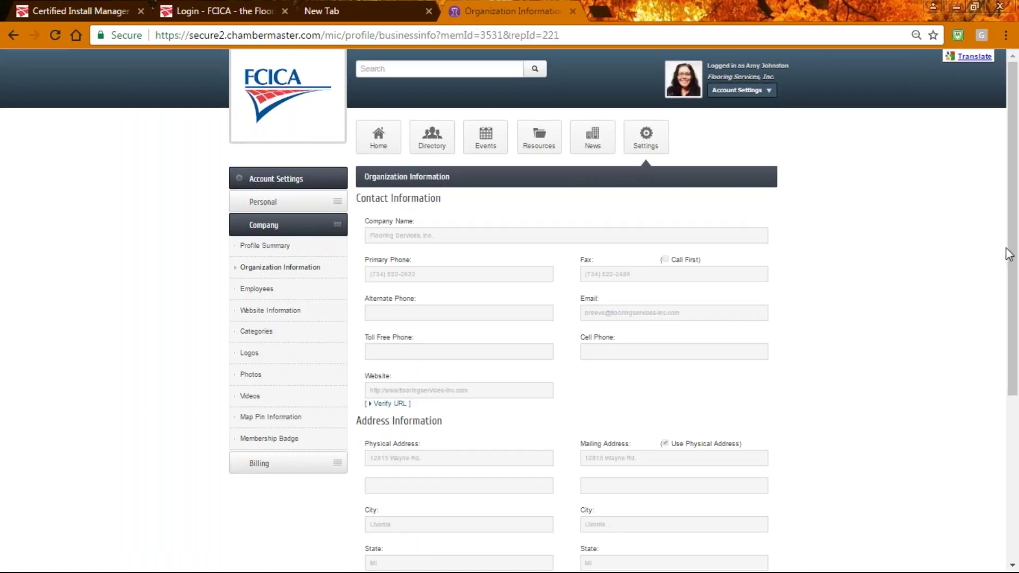
drag(1014, 253, 1007, 464)
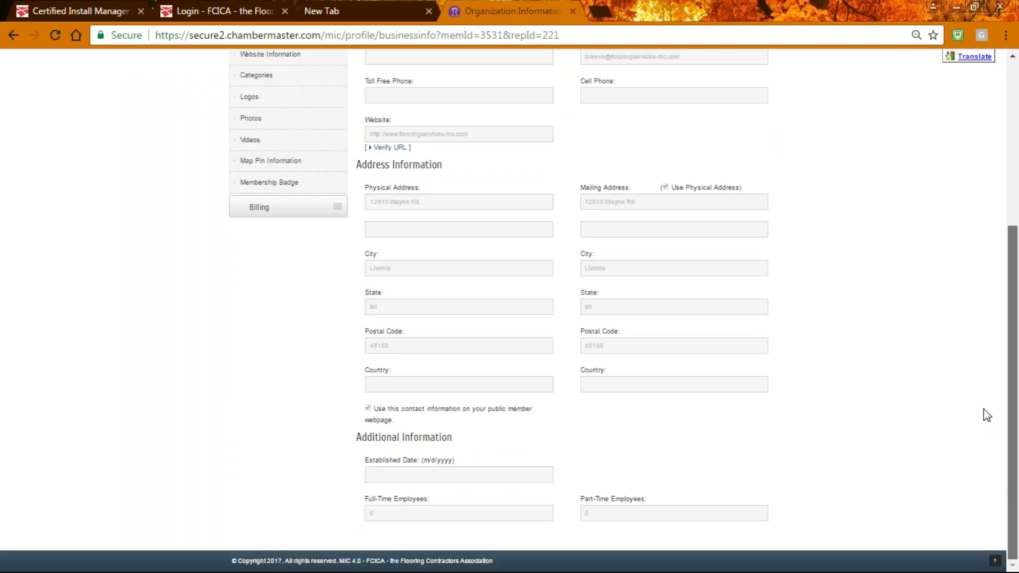
scroll(983, 409, up, 2)
scroll(971, 316, up, 2)
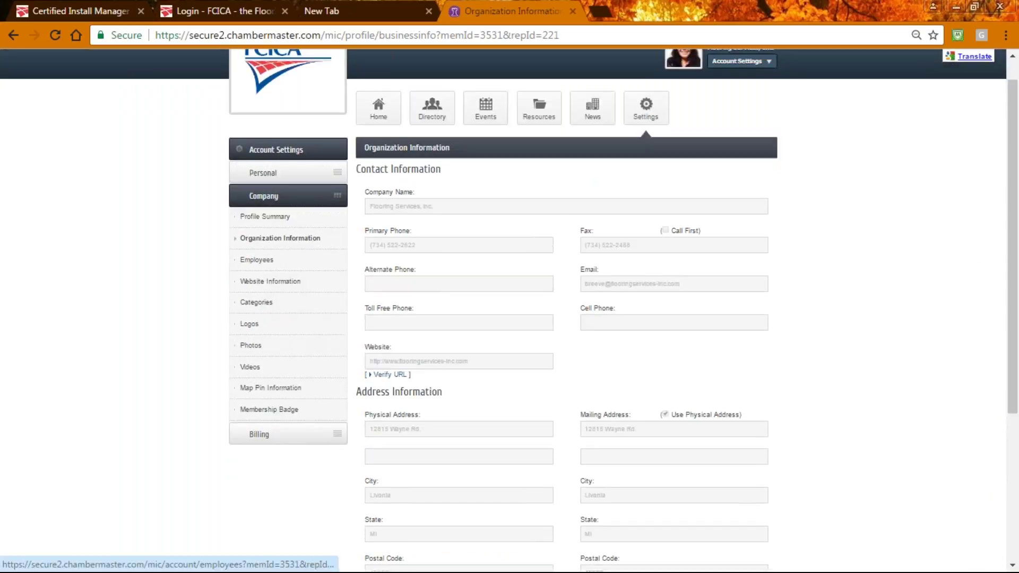
- Review the company's employee list, website information and current categories
click(260, 261)
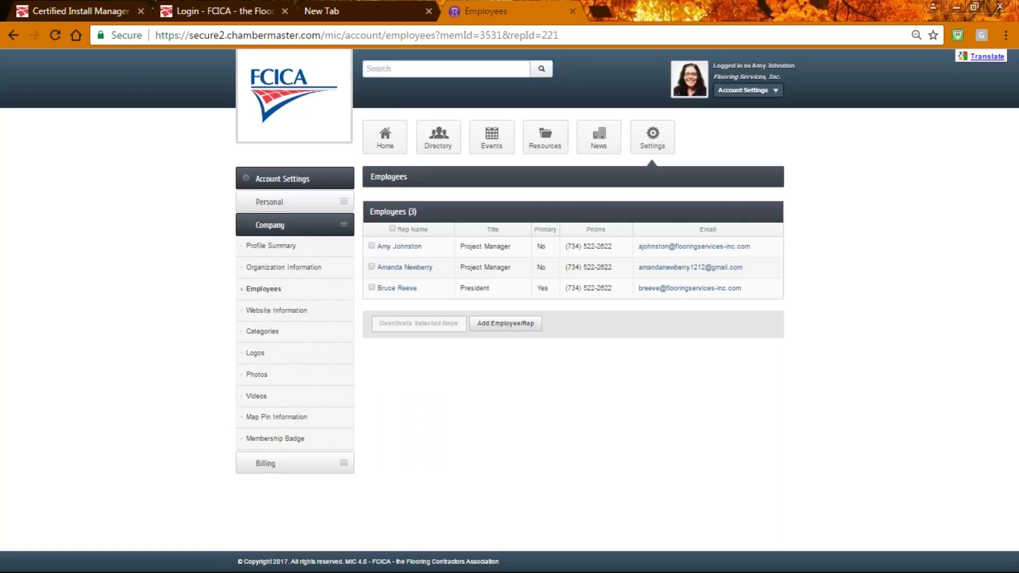
click(287, 313)
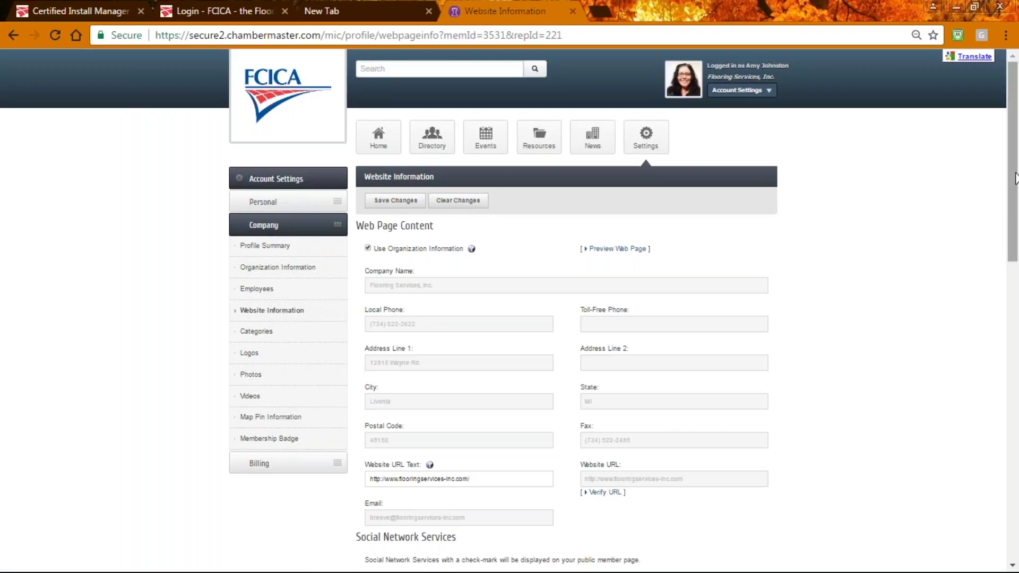
scroll(1013, 186, down, 2)
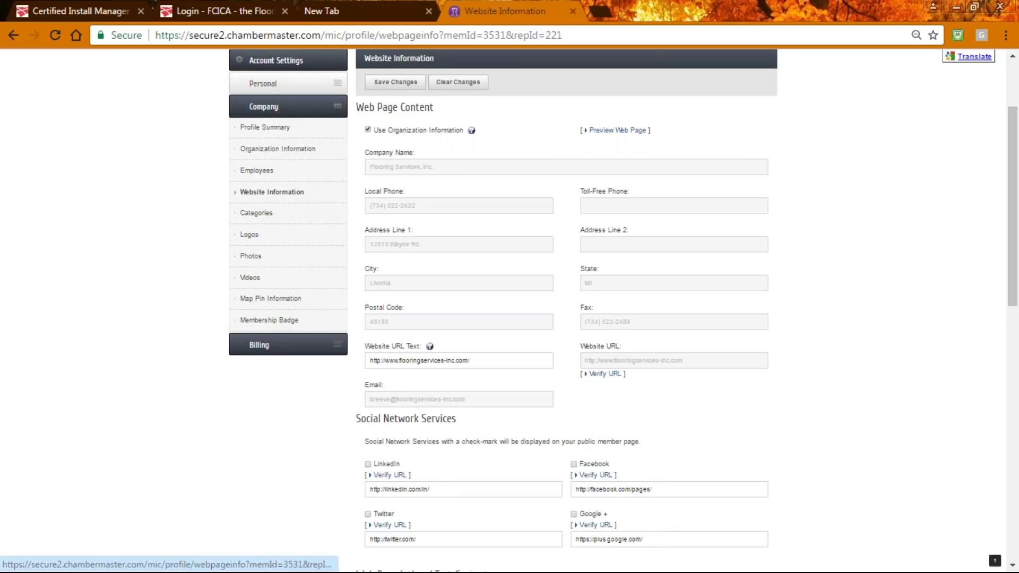
click(256, 214)
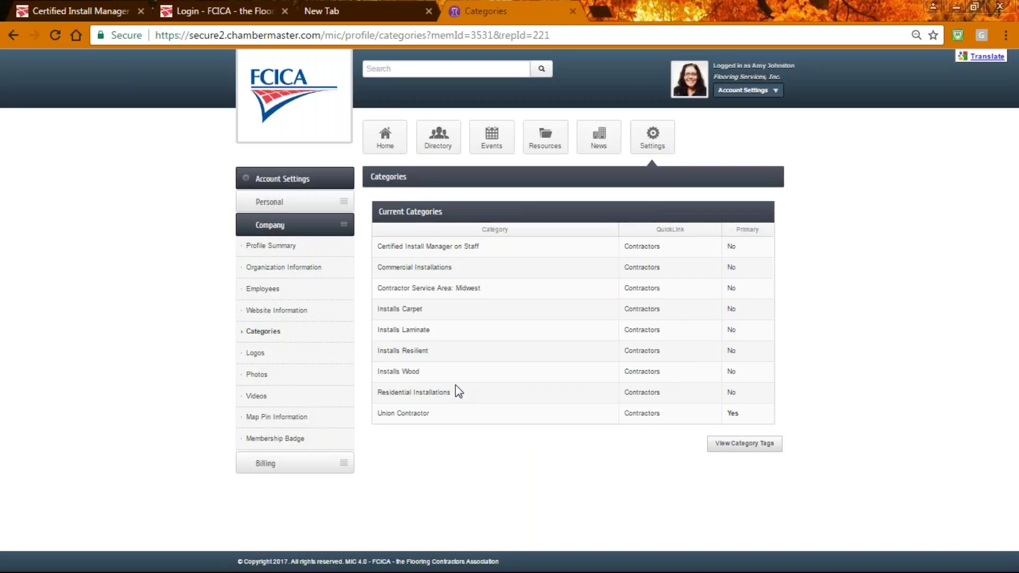
drag(461, 392, 505, 263)
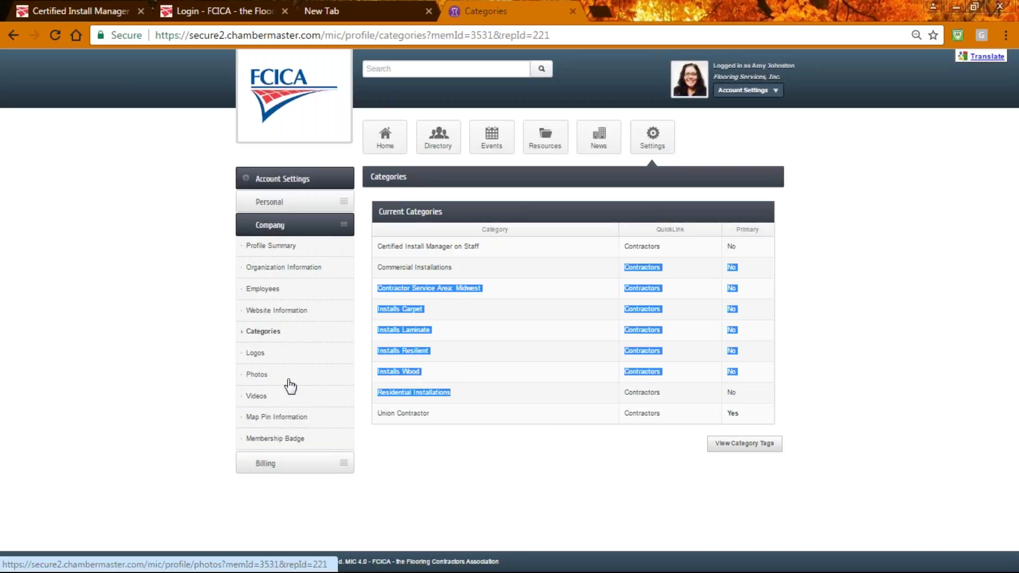
- Review the company's logos, photos, videos and map pin settings
click(250, 356)
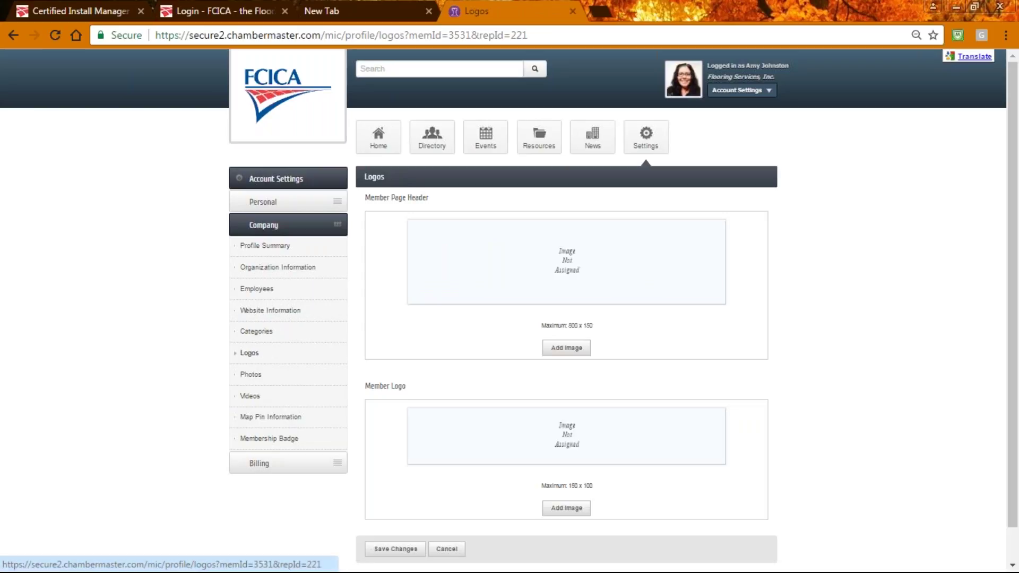
click(252, 375)
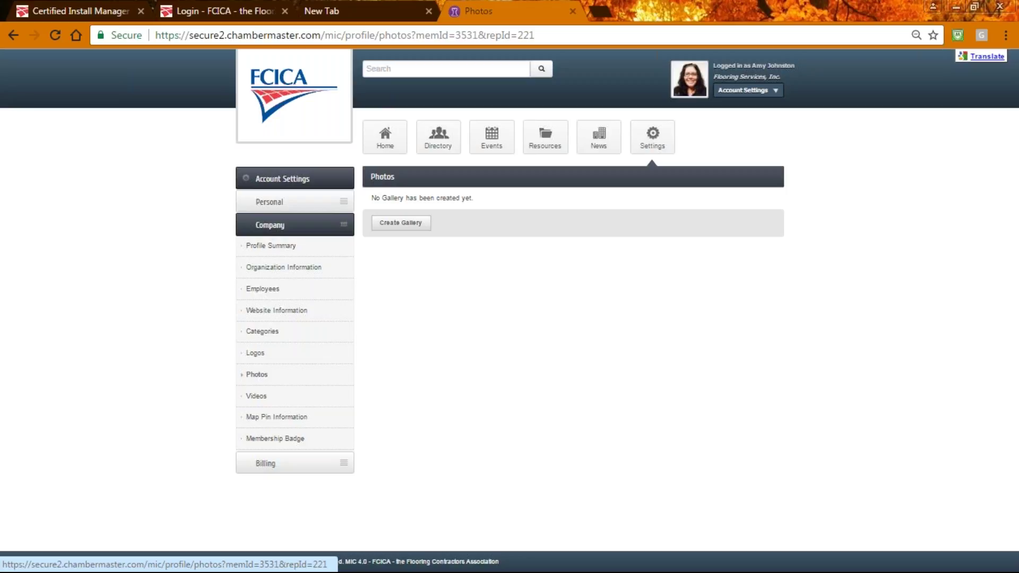
click(257, 399)
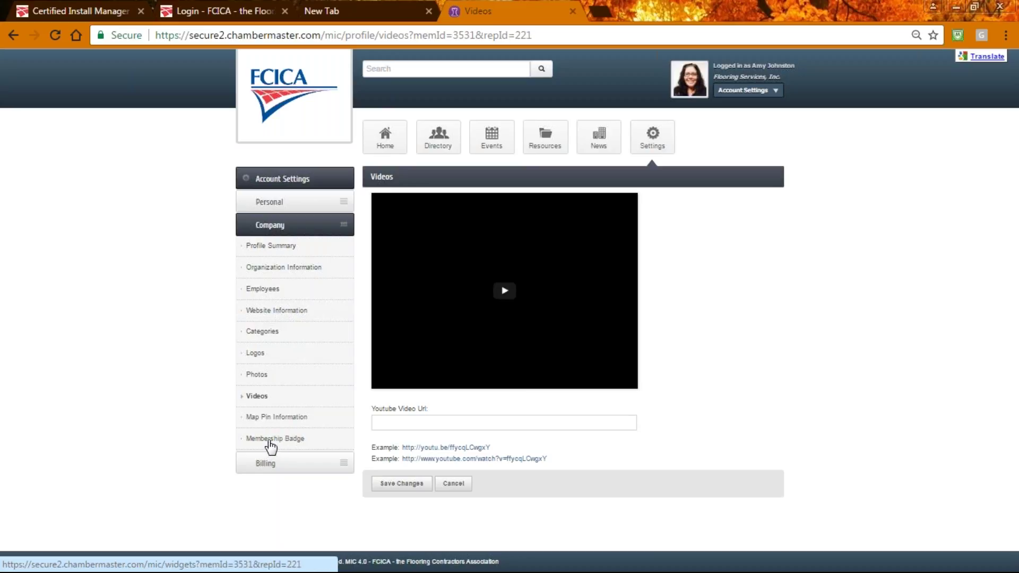
click(272, 418)
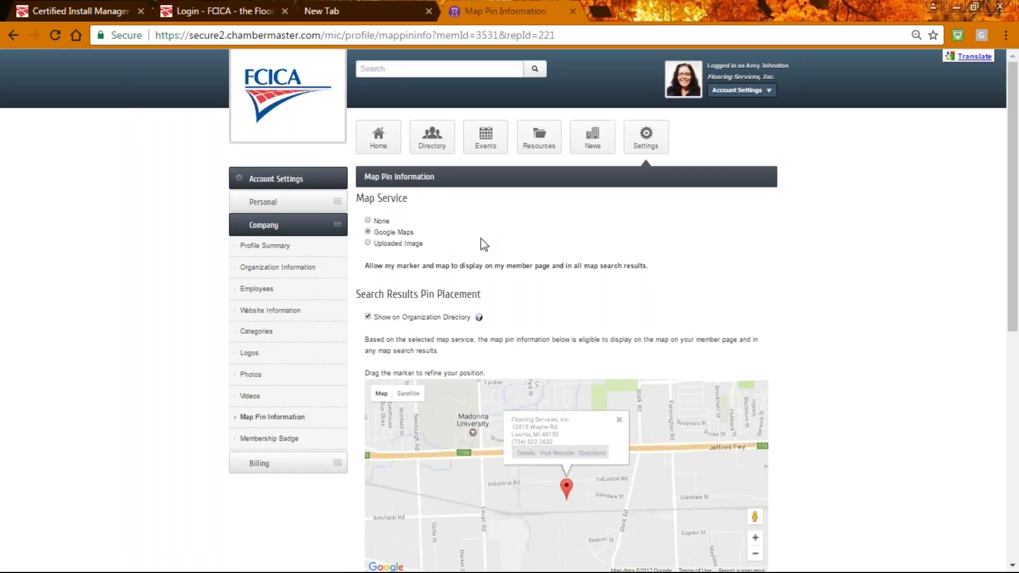
- Generate the membership badge HTML for the company website with the default element ID and look through the code
click(282, 439)
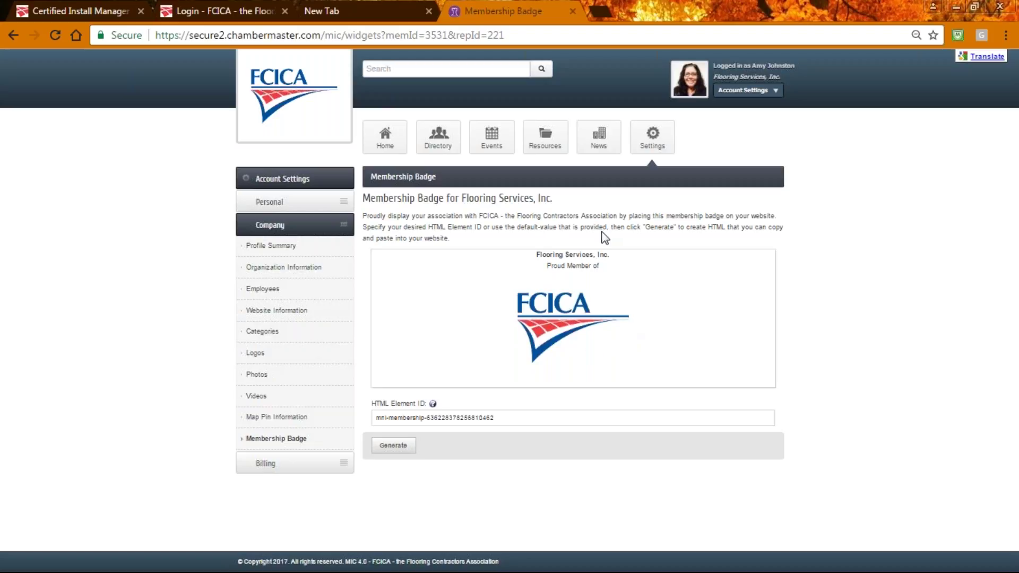
click(402, 447)
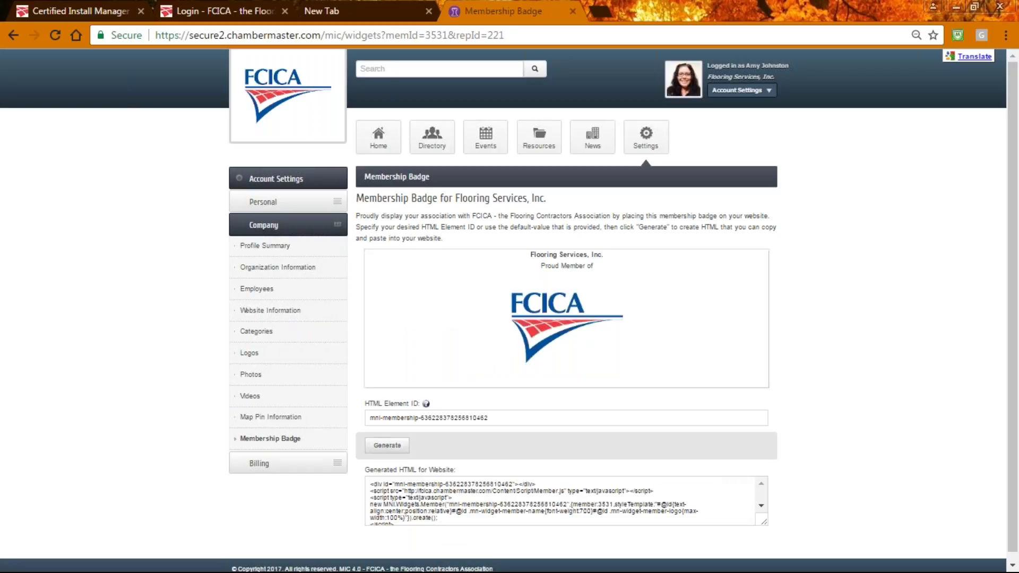
scroll(762, 505, down, 1)
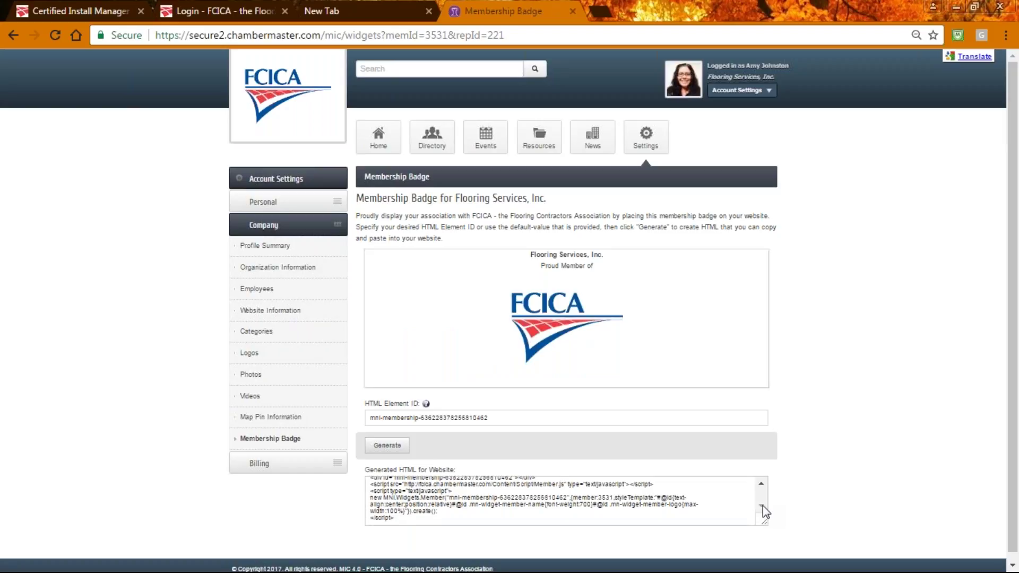
click(761, 484)
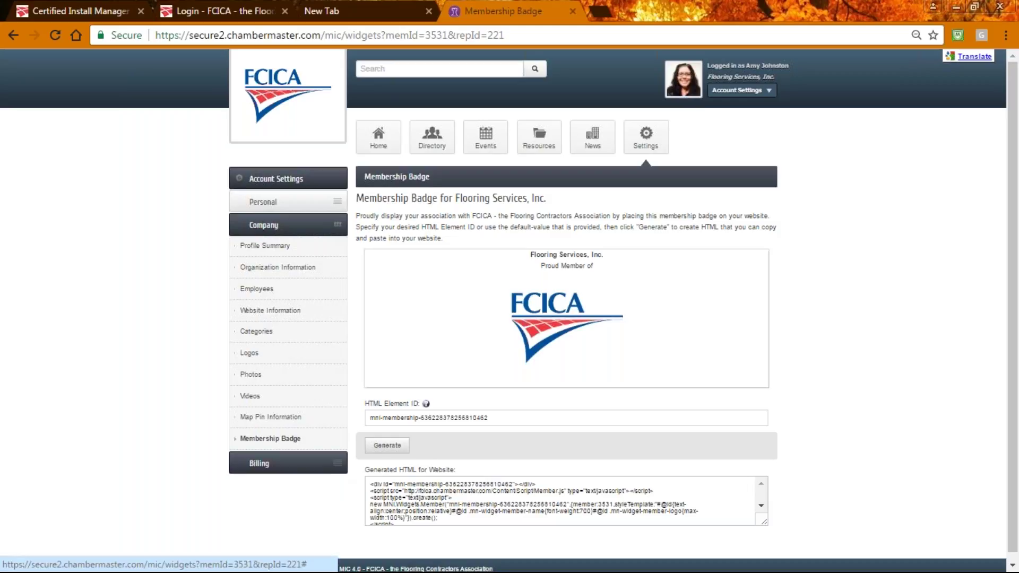
- Open the billing settings and review the payment page and the account's transaction history
click(336, 468)
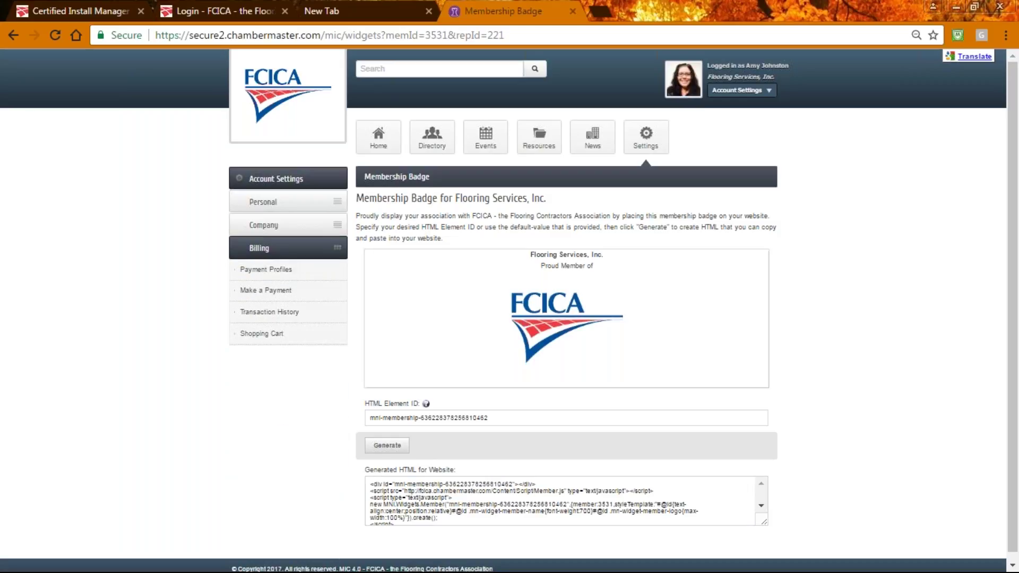
click(282, 296)
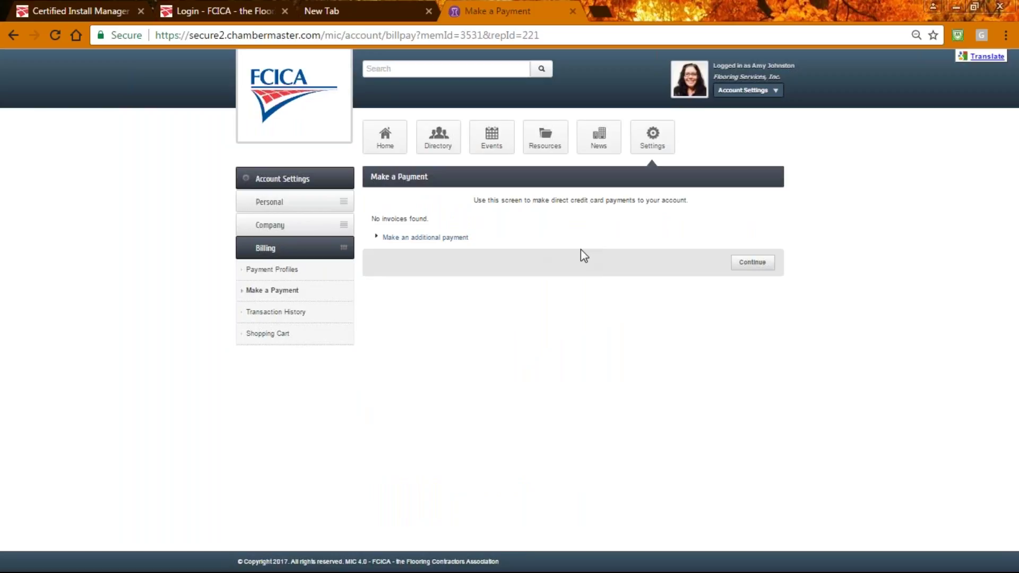
click(264, 317)
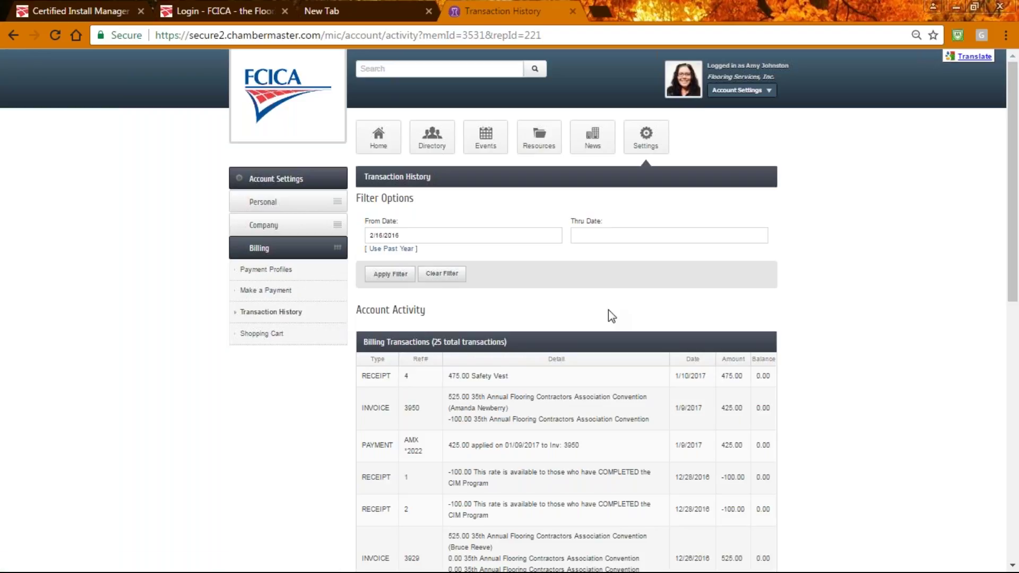
- View the billing shopping cart, and look through the home page links for FCICA Events and Featured Manufacturer - MAPEI Americas
click(266, 334)
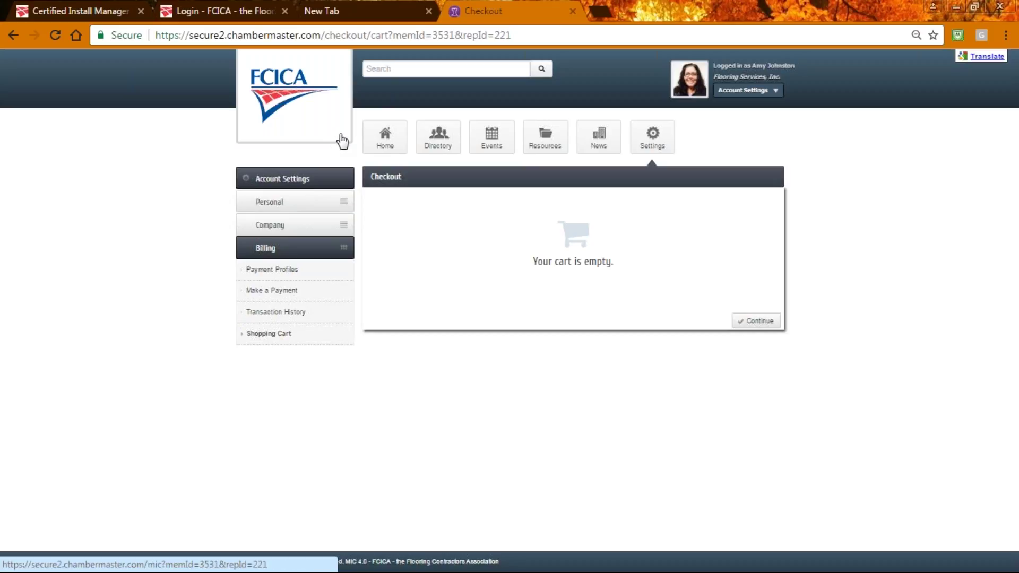
click(383, 144)
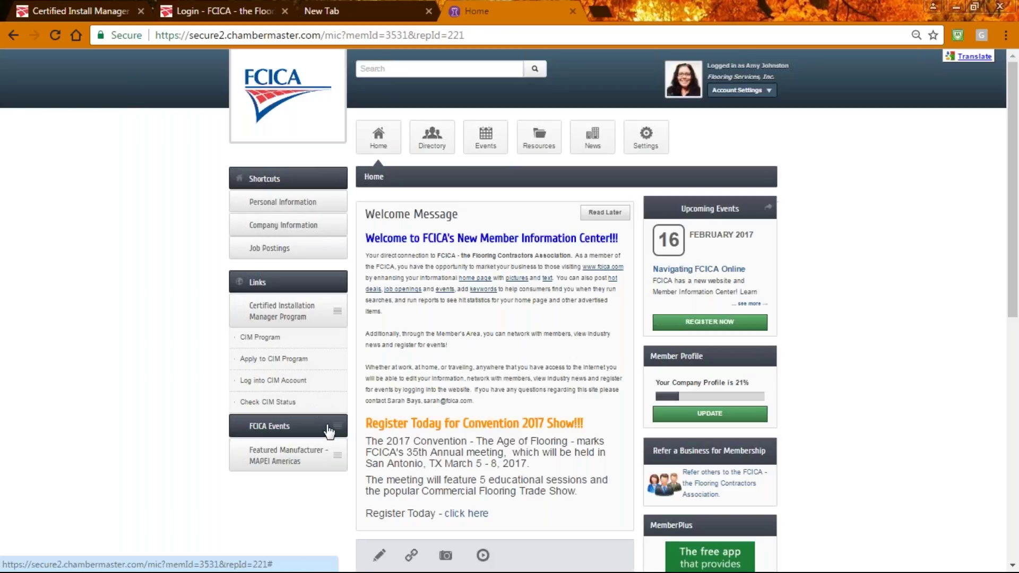
click(343, 433)
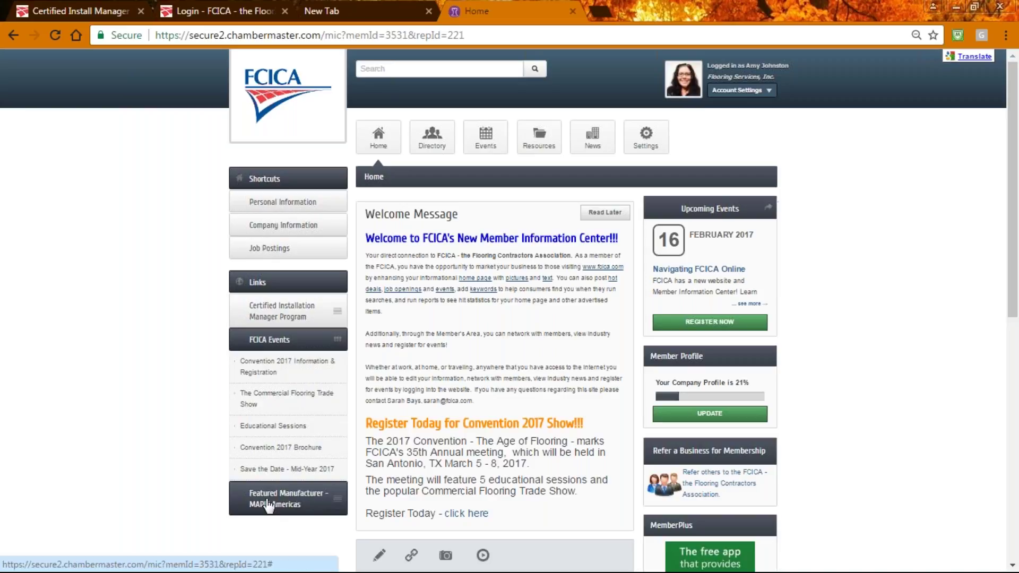
click(333, 500)
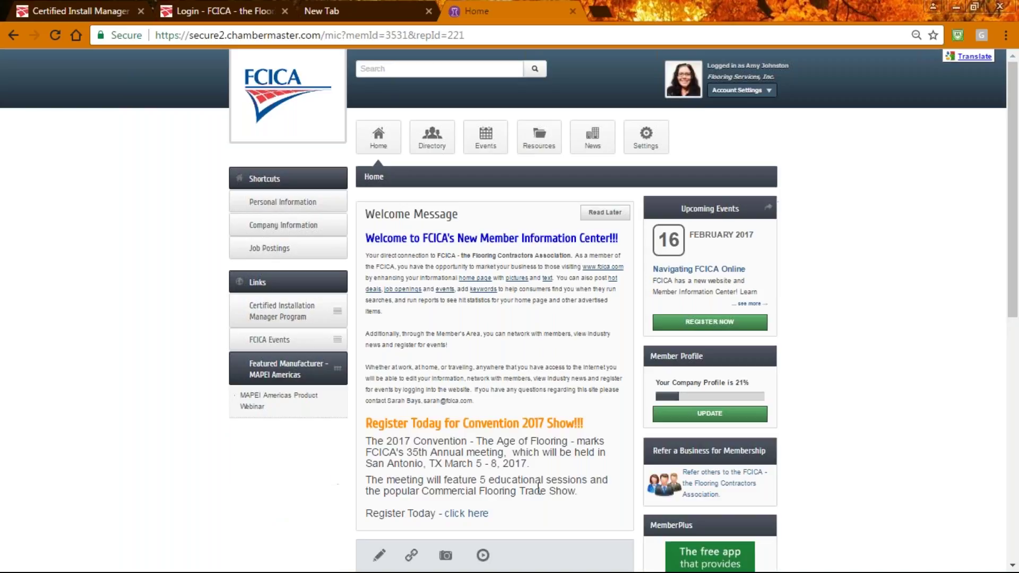
- Open the member directory and review the options of its Category and Sub Category filters
click(431, 150)
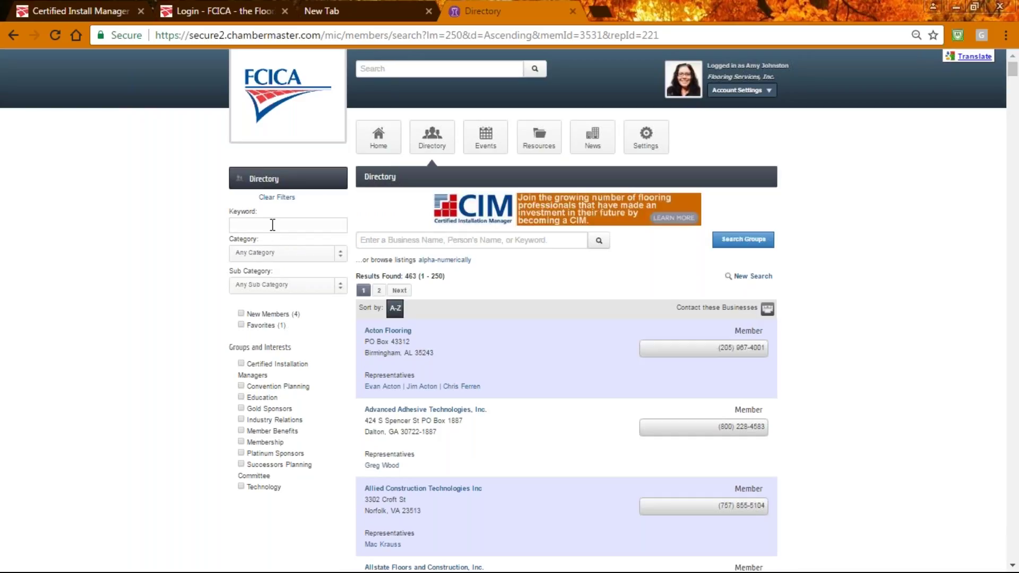
click(340, 256)
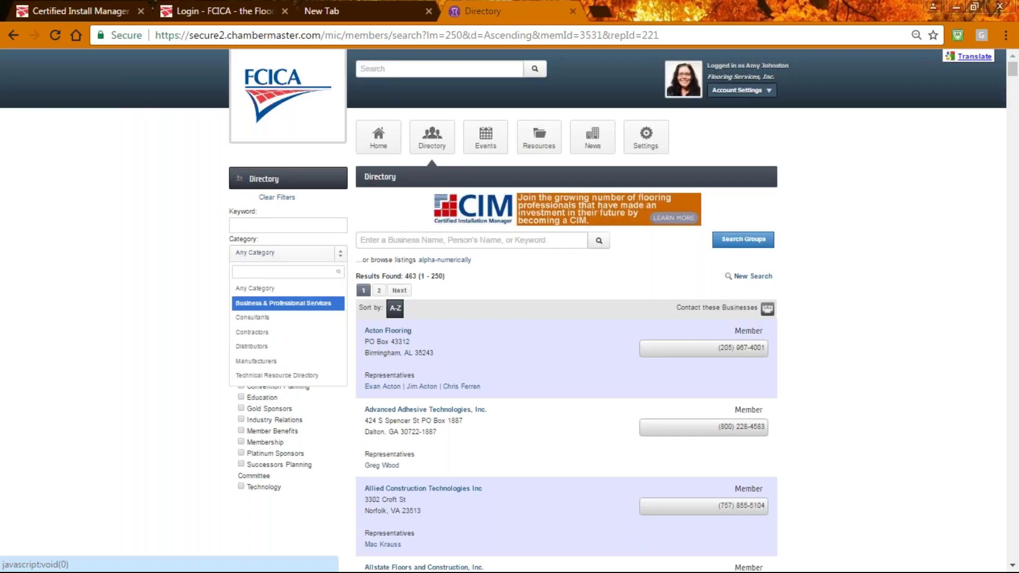
click(186, 291)
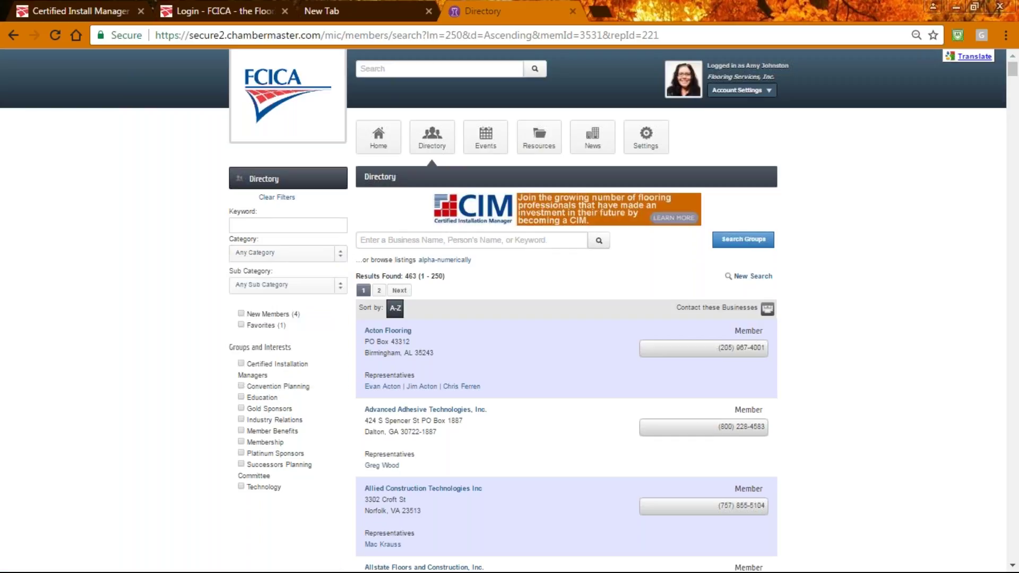
click(343, 289)
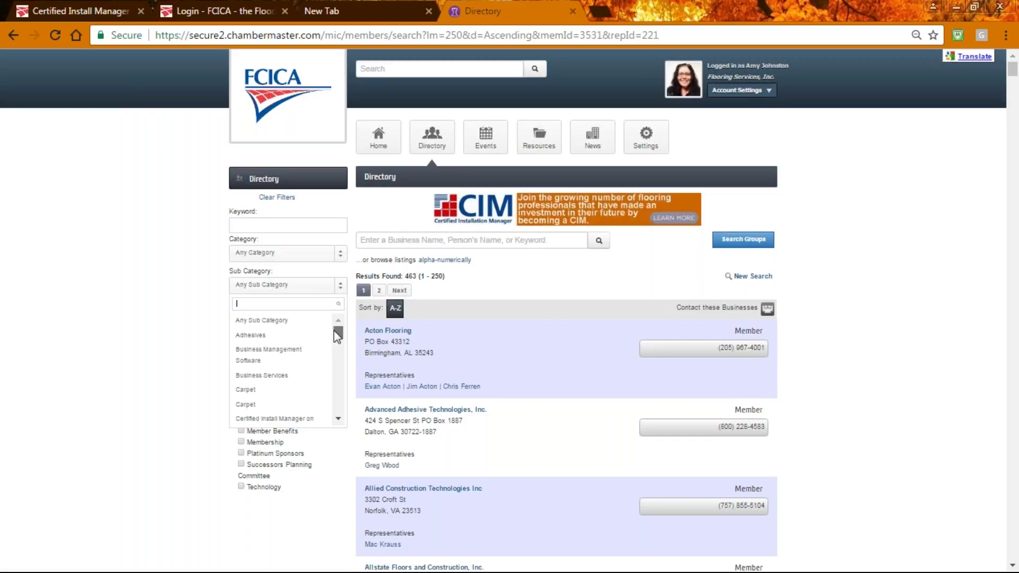
drag(337, 336, 338, 345)
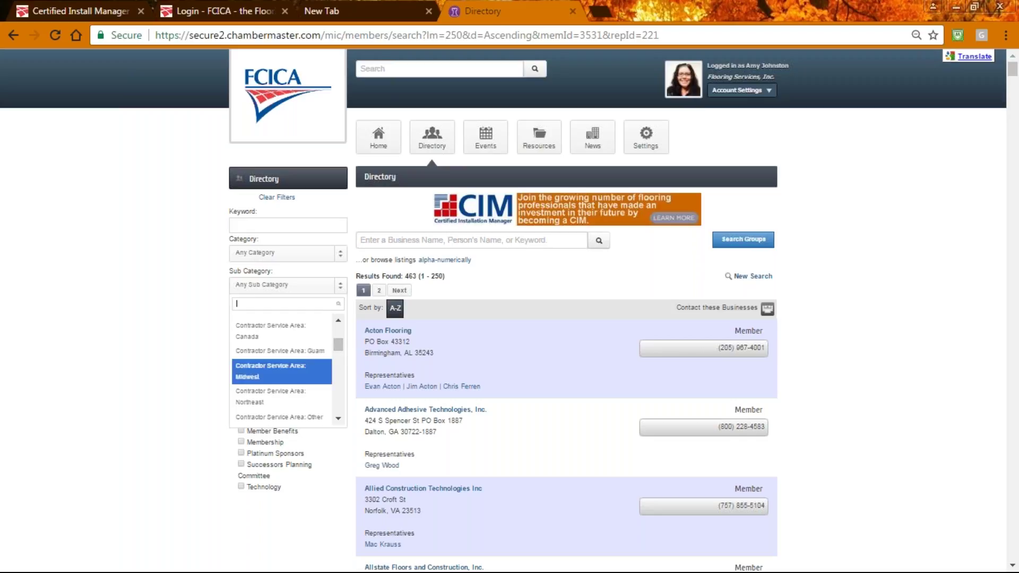
click(137, 303)
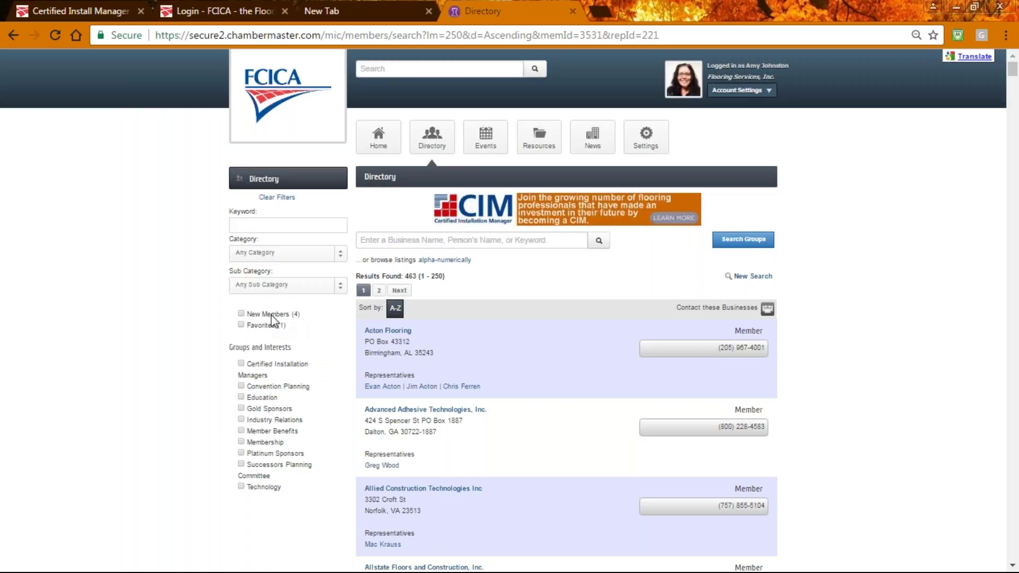
- Filter the directory to show only new members, and clear that filter after viewing the list
click(241, 314)
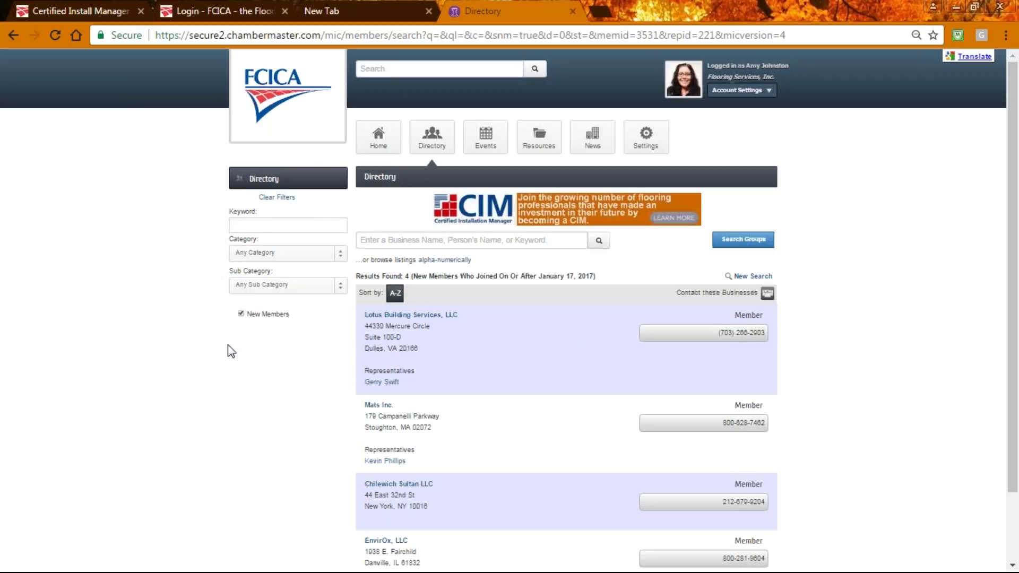
click(241, 314)
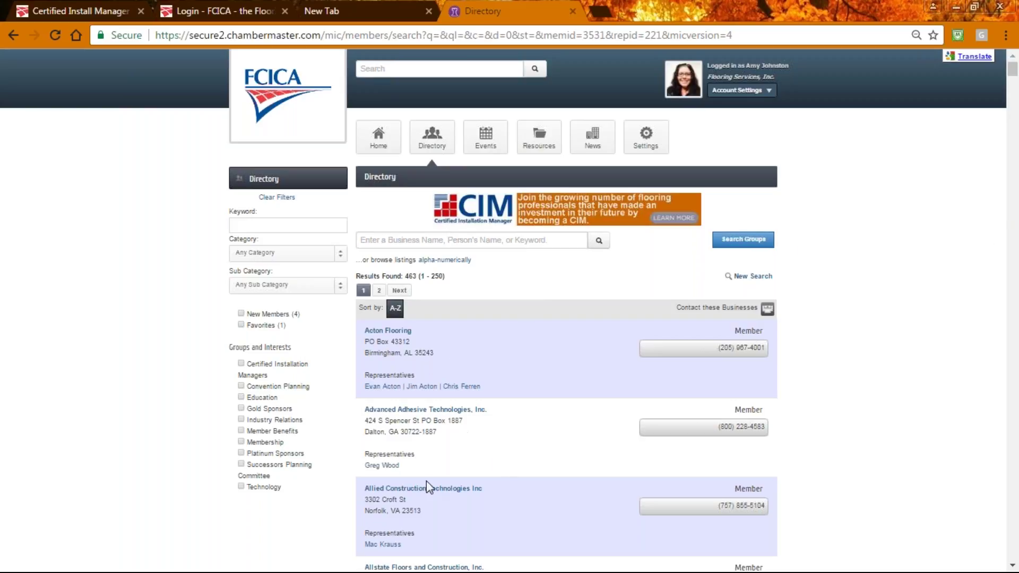
- Find Artistic Finishes Inc. in the directory and view its member details and company representatives
click(1012, 567)
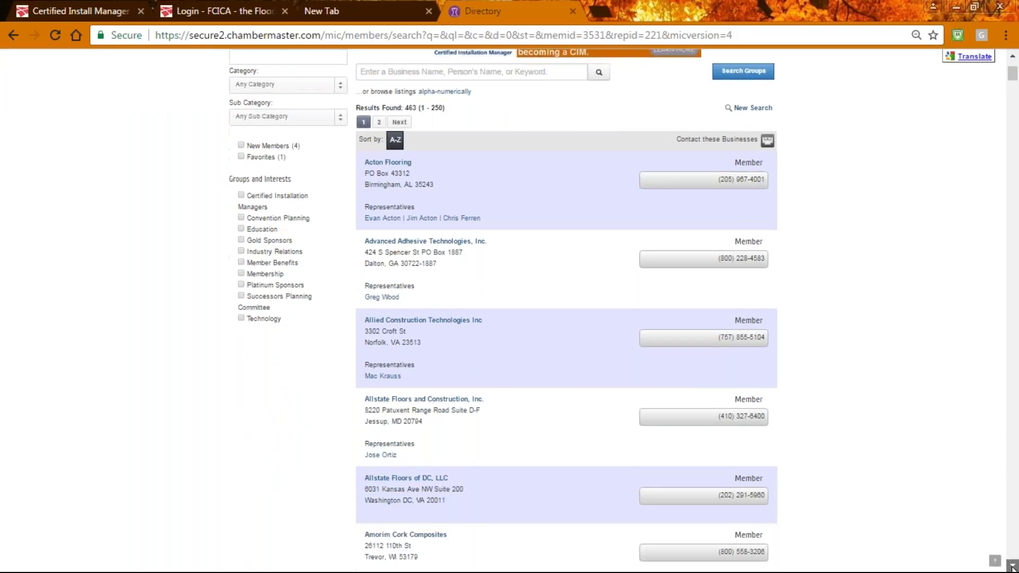
scroll(814, 466, down, 1)
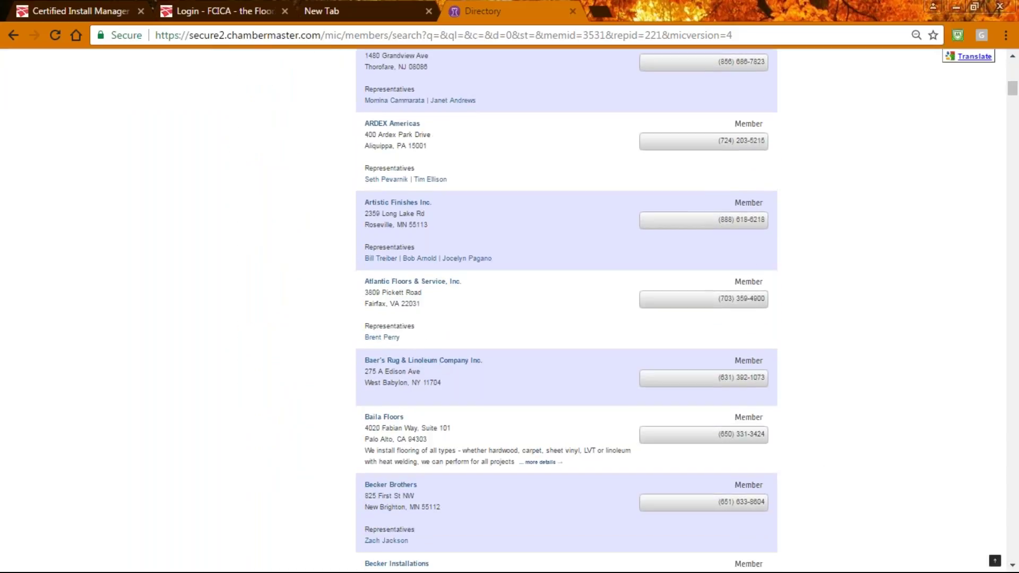
click(398, 202)
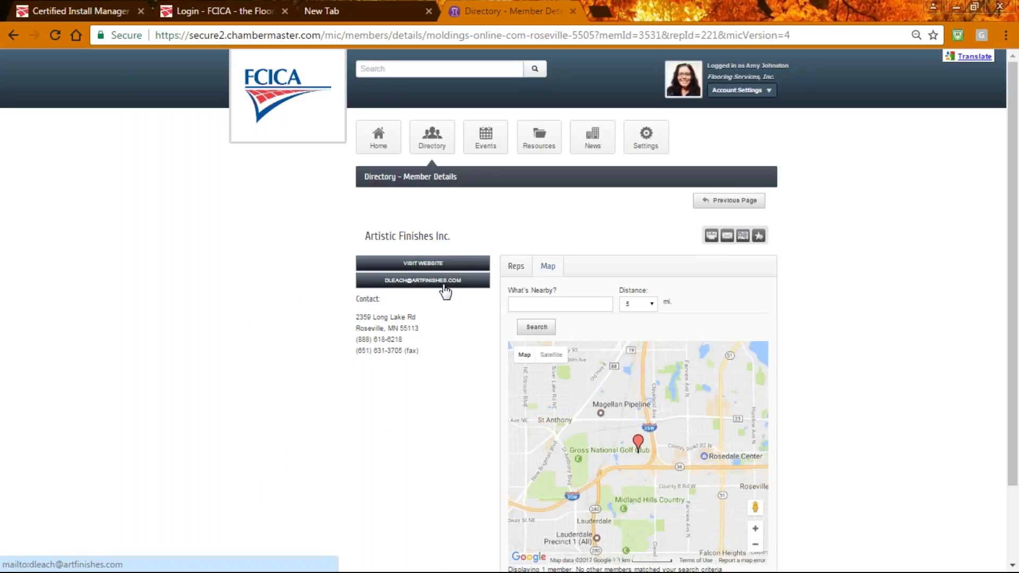
click(516, 267)
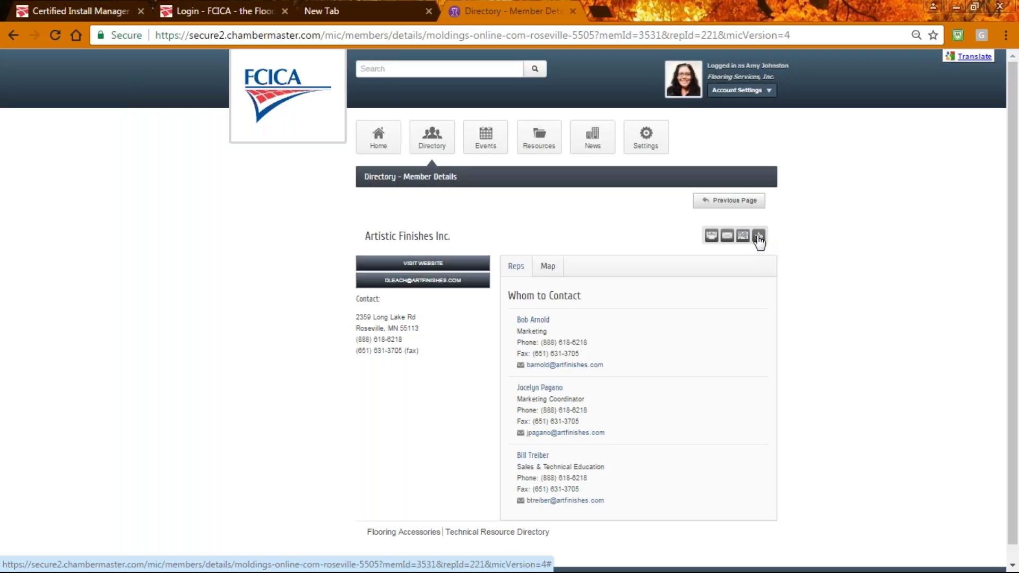
- Add the Sales & Technical Education representative of Artistic Finishes Inc. to the favorites and filter the directory by Favorites
click(539, 458)
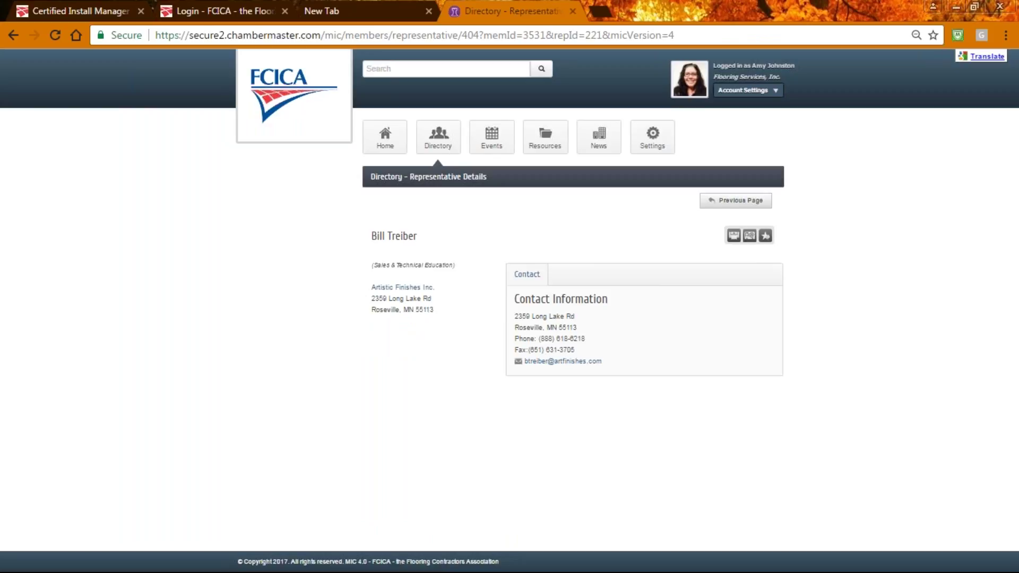
click(765, 236)
click(444, 137)
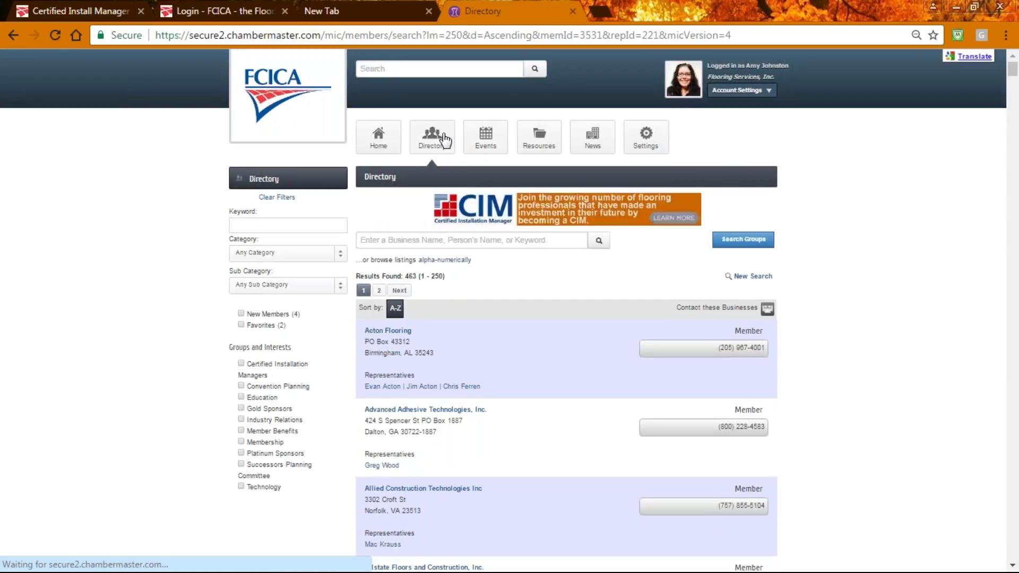
click(241, 325)
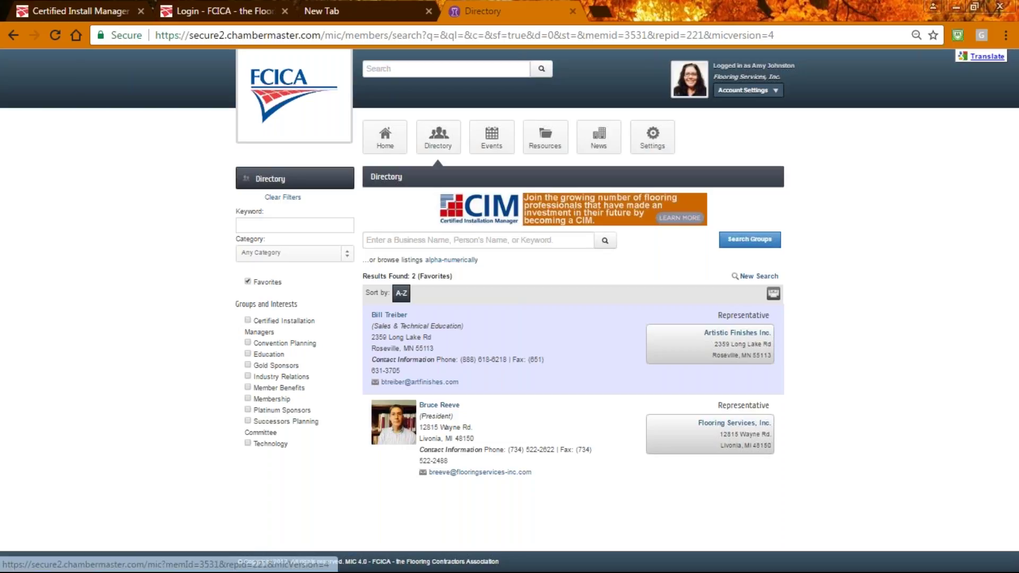
- Open the events list and look through the upcoming events
click(501, 142)
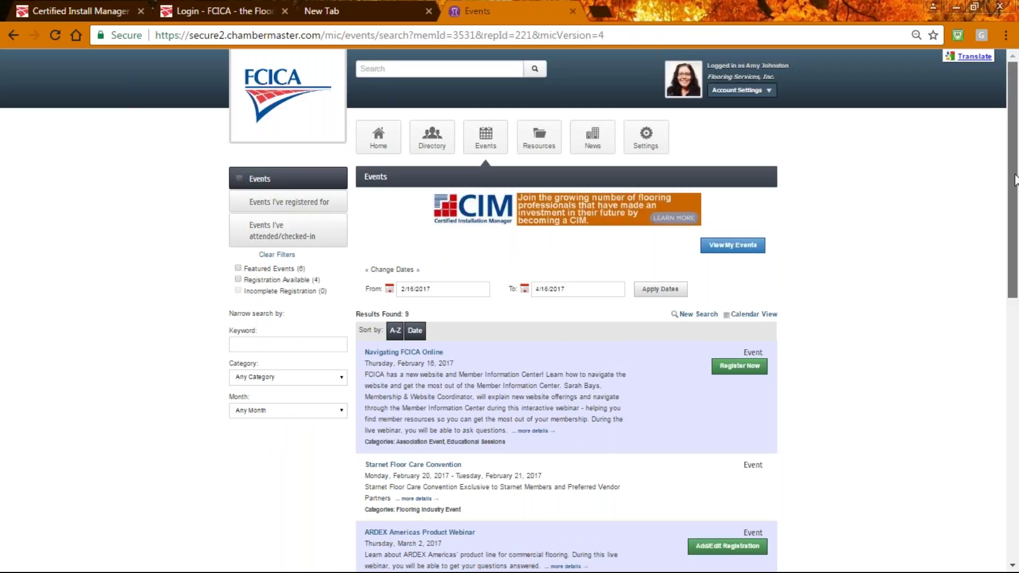
drag(1014, 181, 1014, 213)
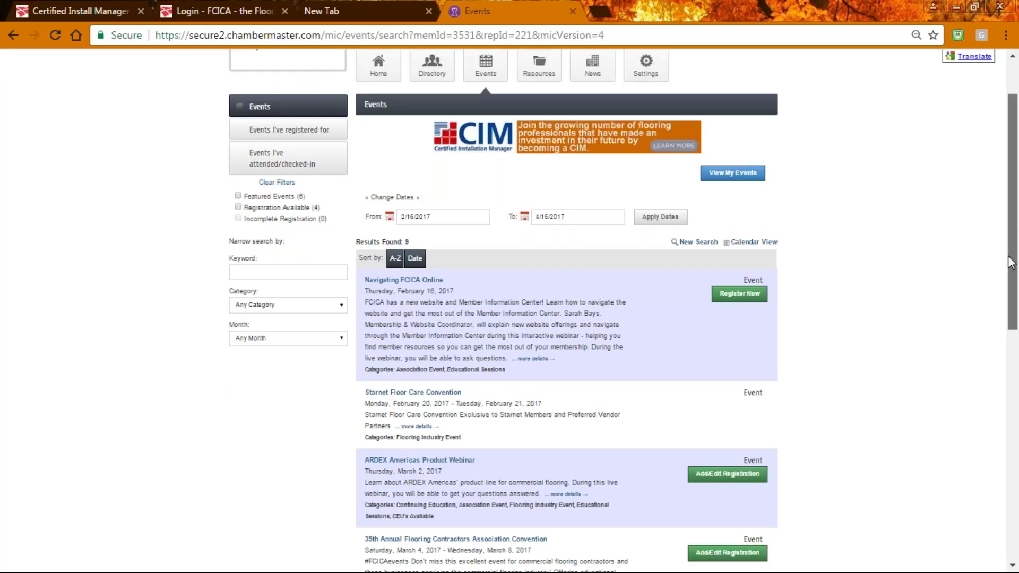
scroll(1011, 262, down, 3)
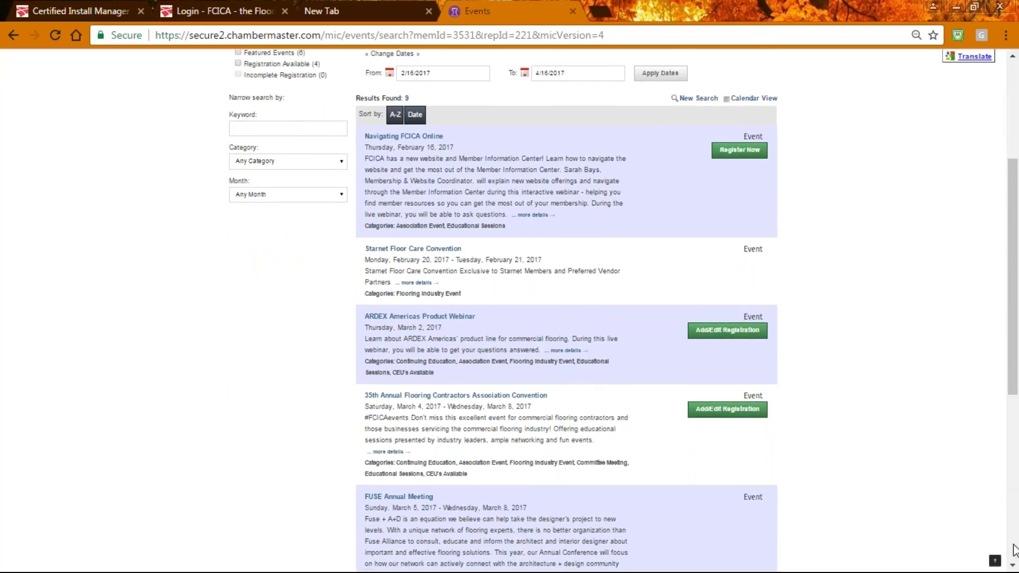
scroll(1012, 566, down, 2)
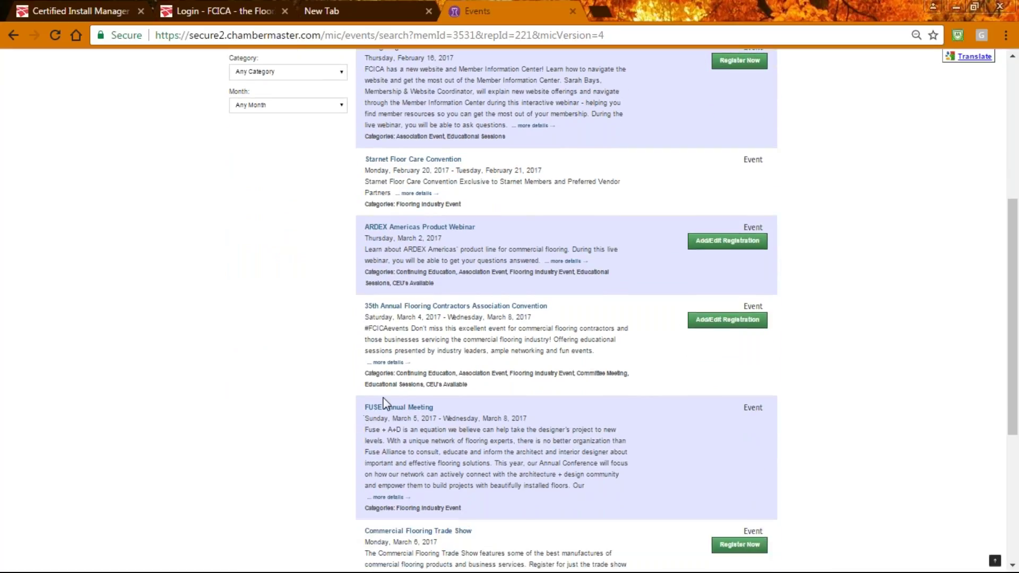
- View the details of the FUSE Annual Meeting and return to the start of the events list
click(385, 407)
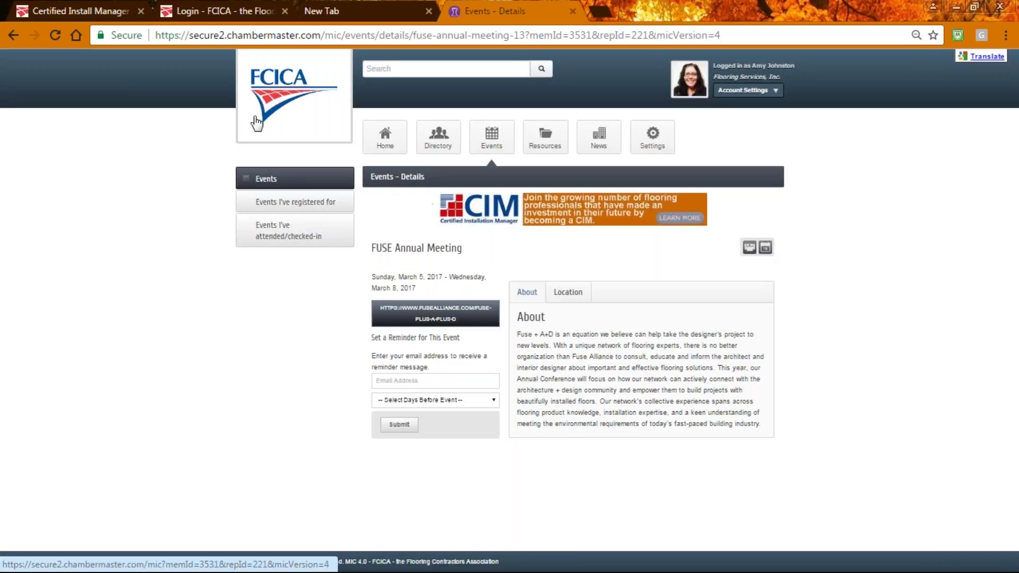
click(13, 35)
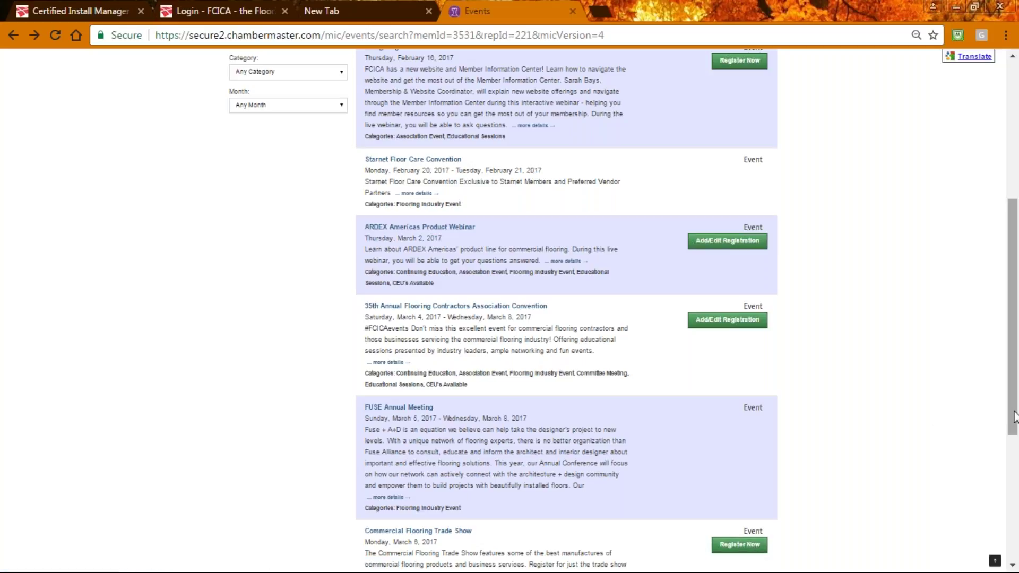
drag(1013, 417, 1013, 399)
drag(1014, 398, 1013, 199)
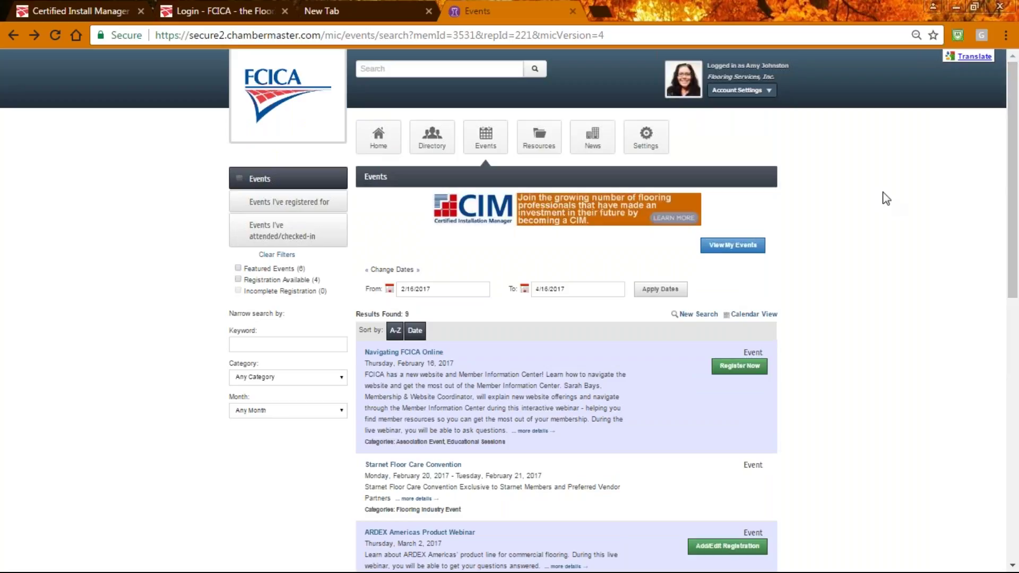
- Show only the events already registered for and look at the event category options
click(289, 204)
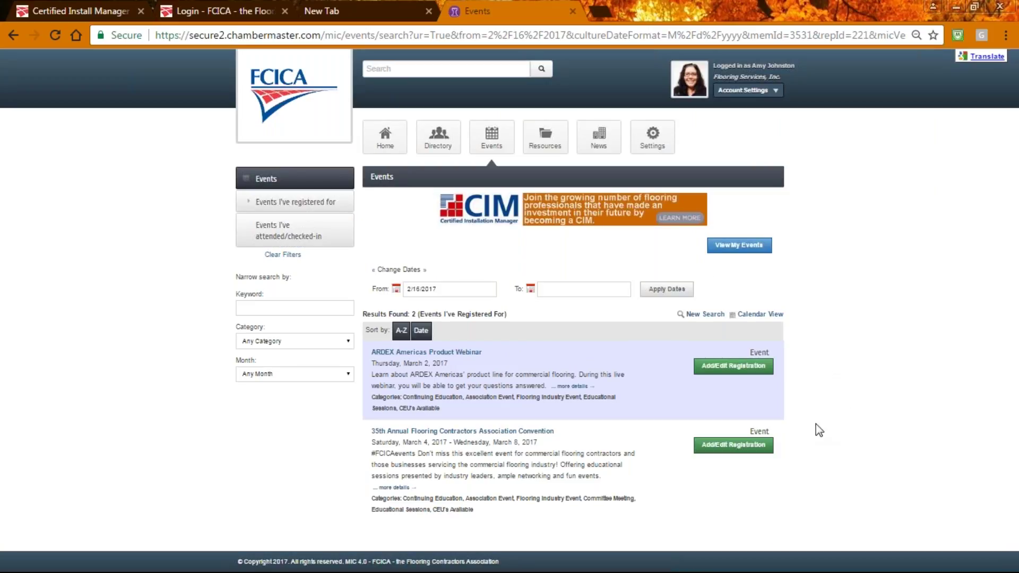
click(317, 350)
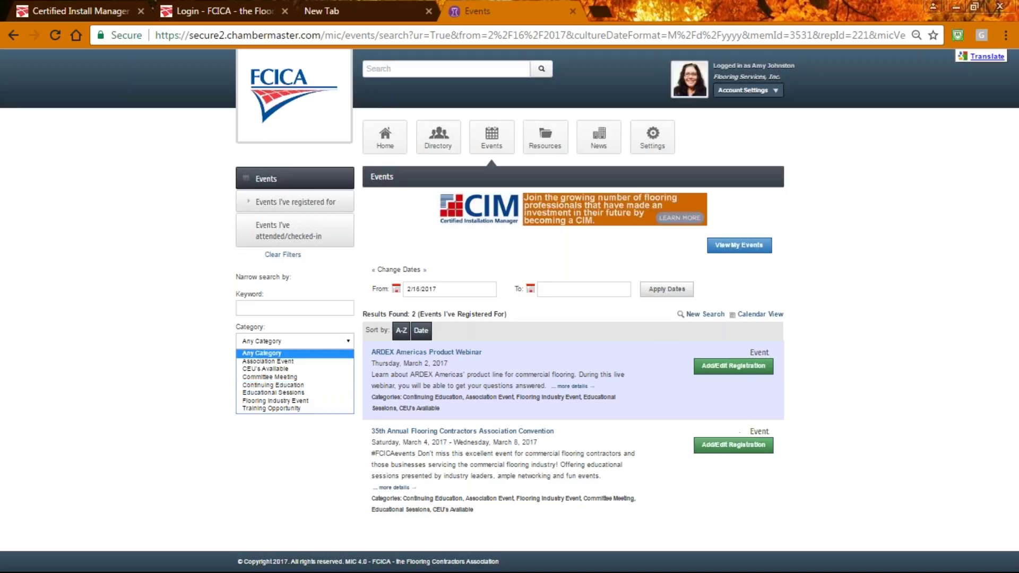
- View the existing registrations for the 35th Annual Flooring Contractors Association Convention, select New Registration, and cancel without continuing
click(737, 450)
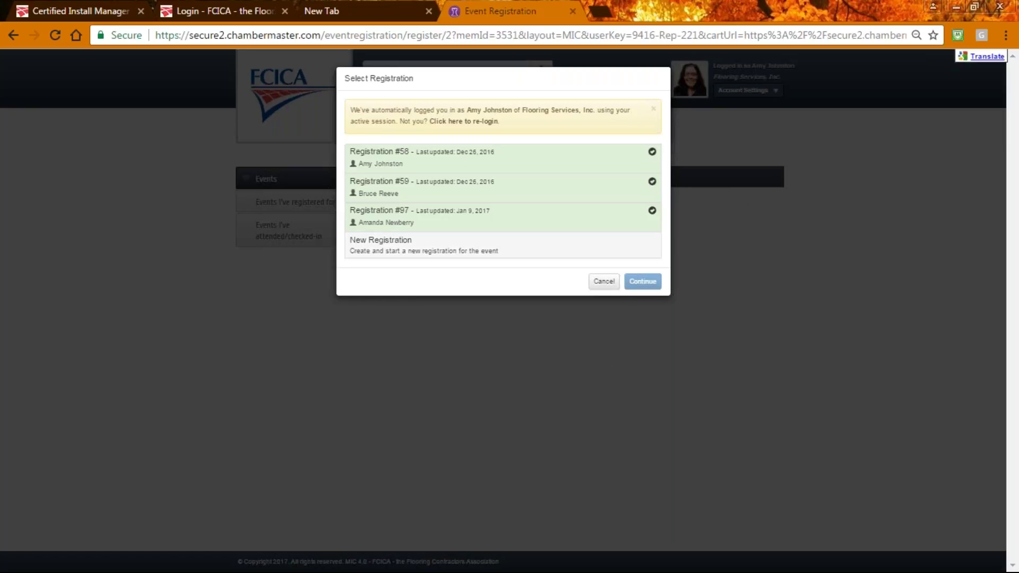
click(393, 252)
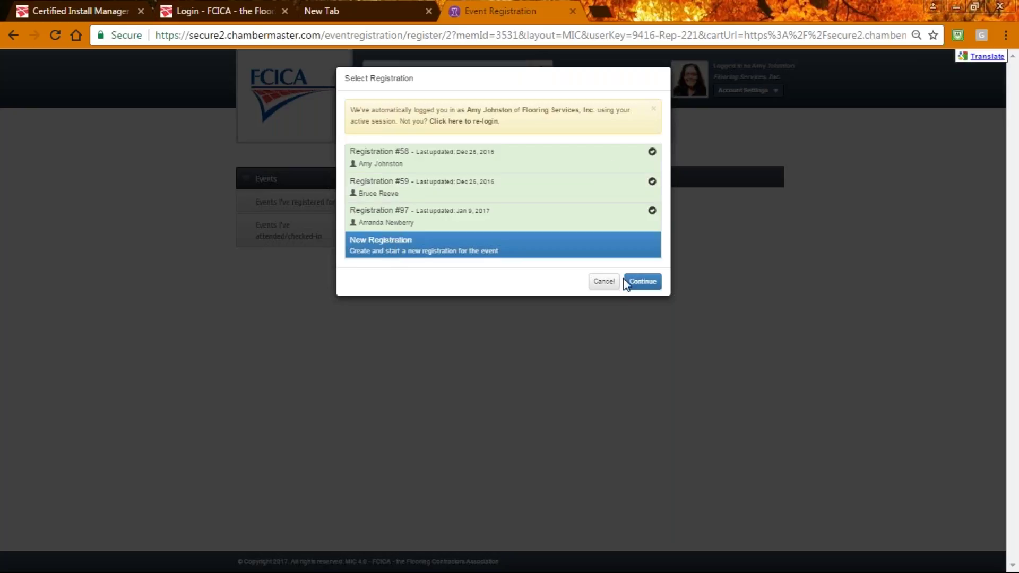
click(605, 282)
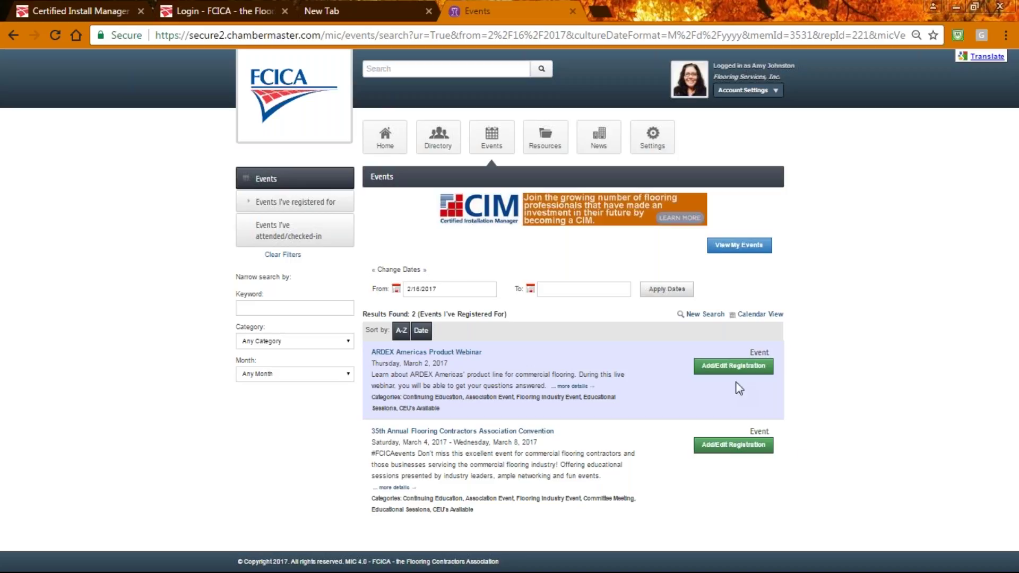
- Open the resources library and filter it by Committee Meeting Agendas + Minutes, replacing that filter with the Webinar category
click(545, 142)
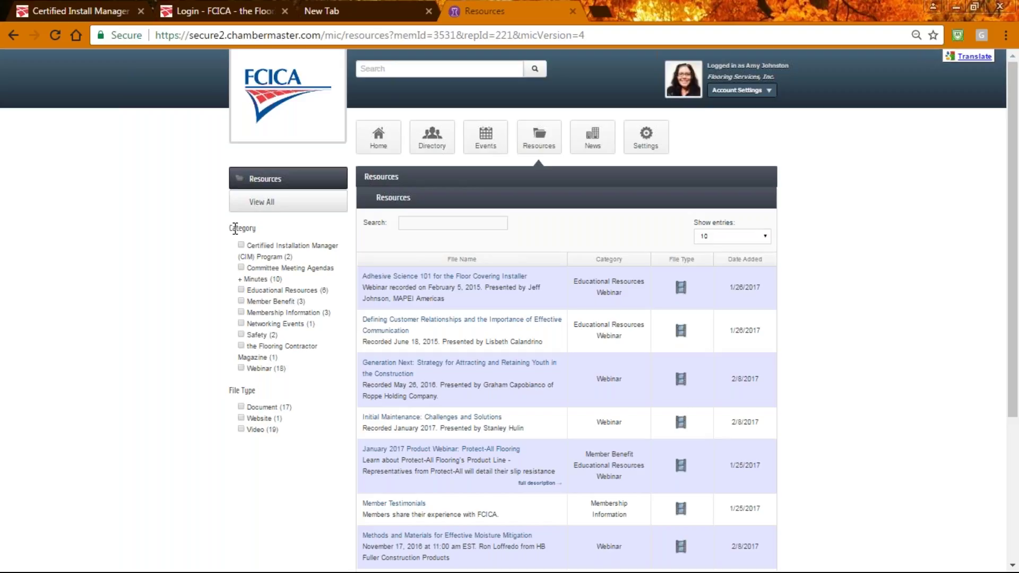
click(241, 268)
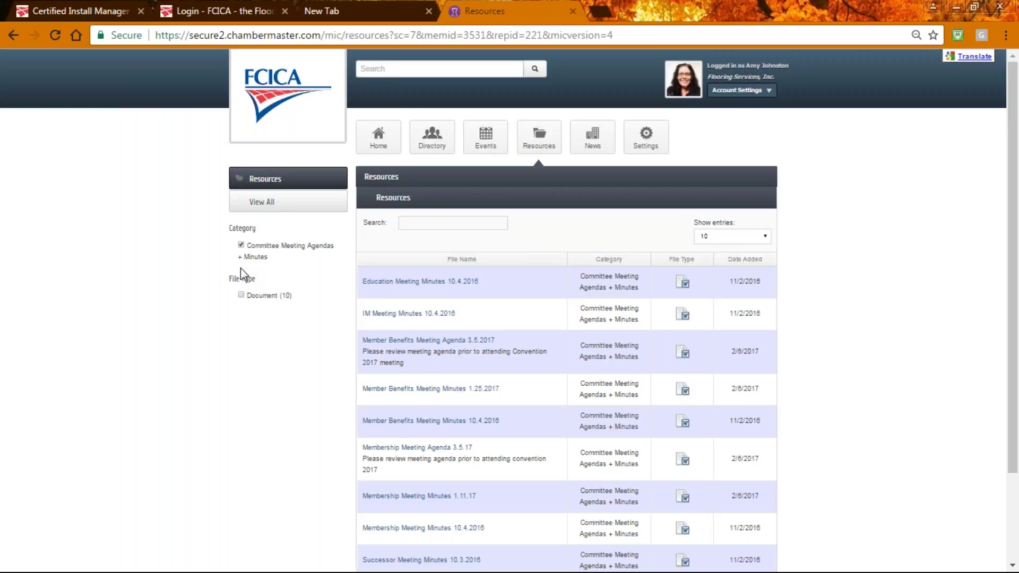
click(241, 246)
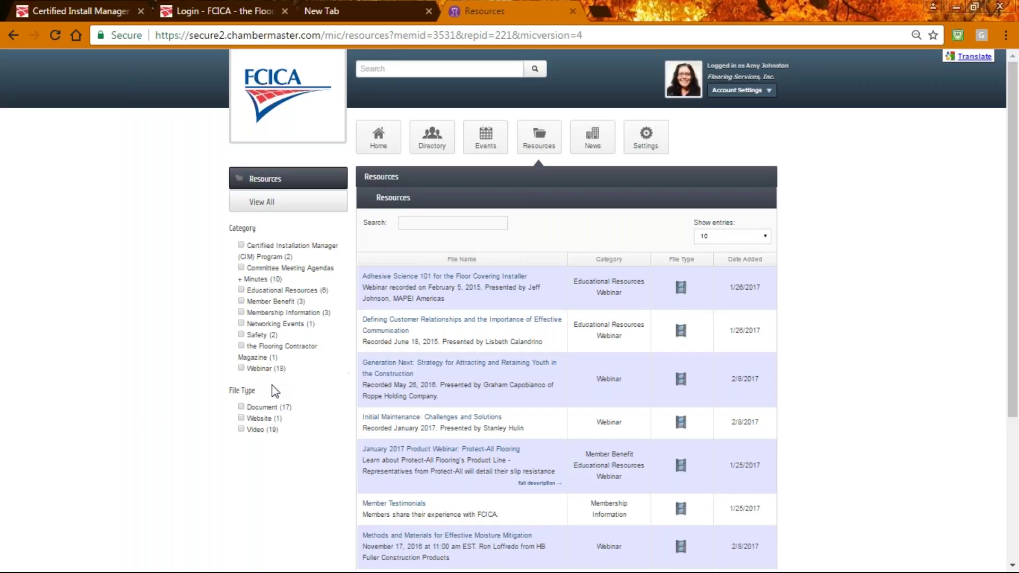
click(242, 369)
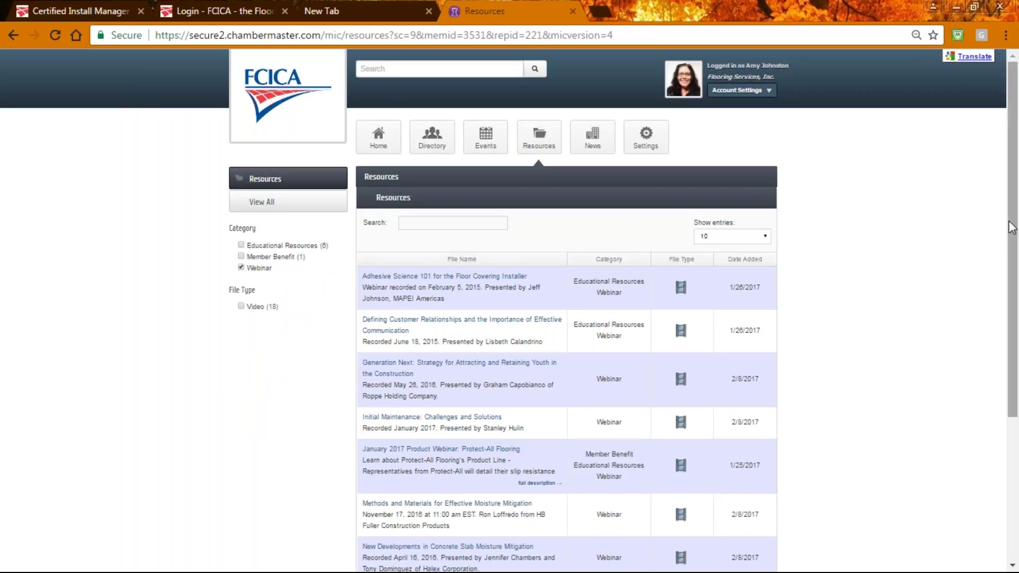
- Look through the webinar list, play the Adhesive Science 101 for the Floor Covering Installer recording briefly, and close the video
drag(1013, 228, 981, 394)
scroll(971, 320, up, 4)
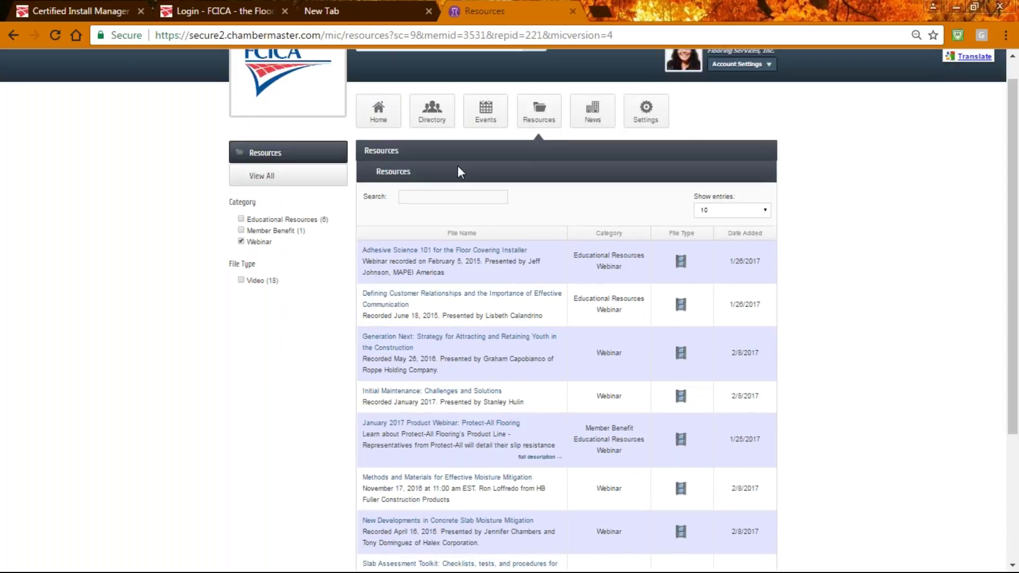
click(480, 256)
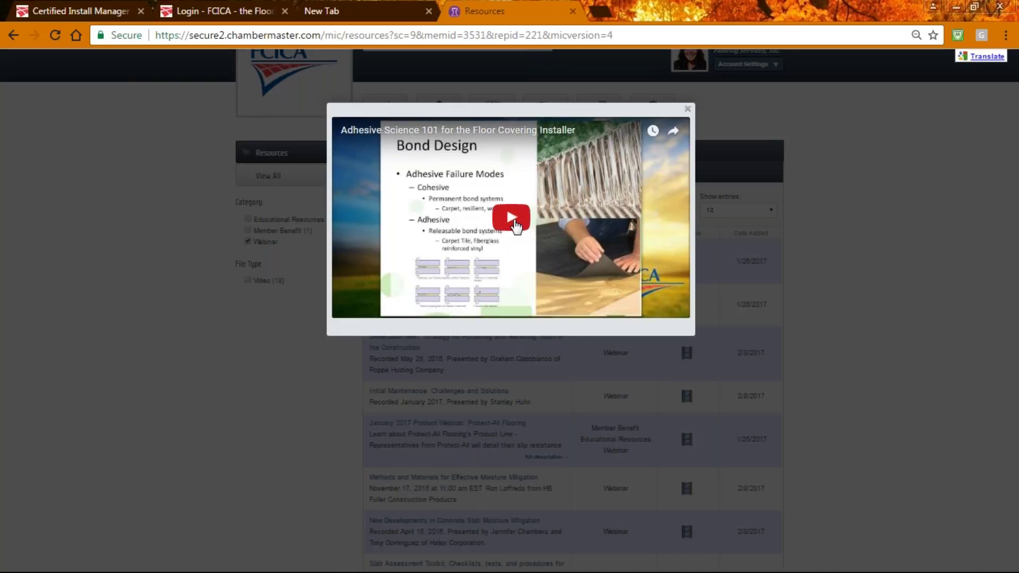
click(511, 219)
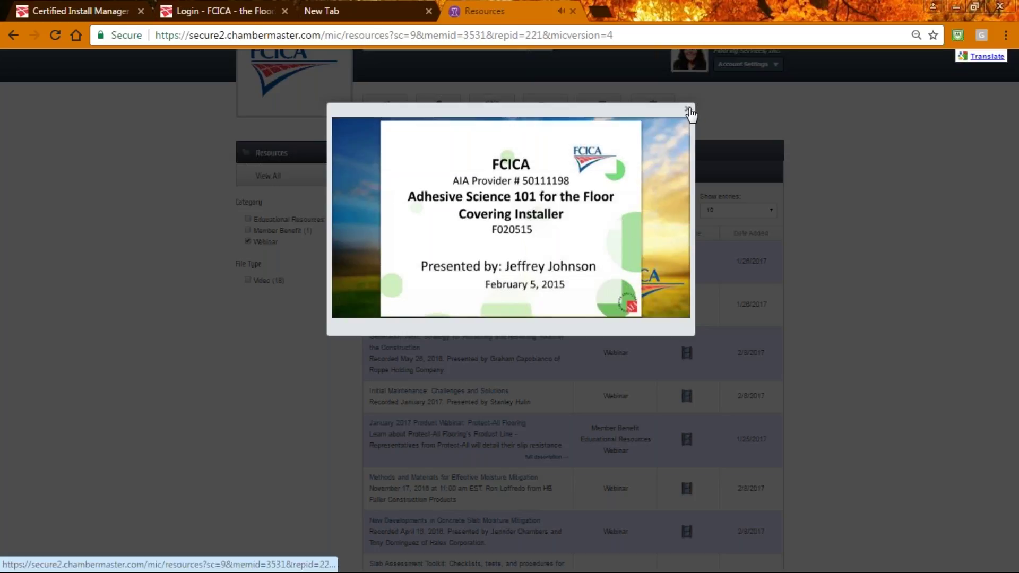
click(687, 110)
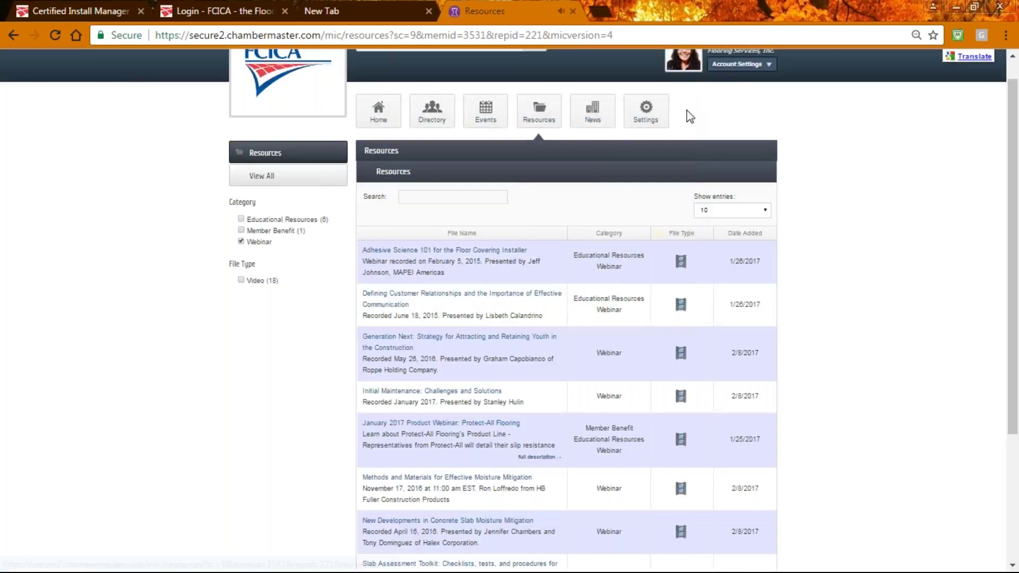
- Replace the Webinar filter with the Member Benefit category, and then filter the resources by Membership Information instead
click(241, 242)
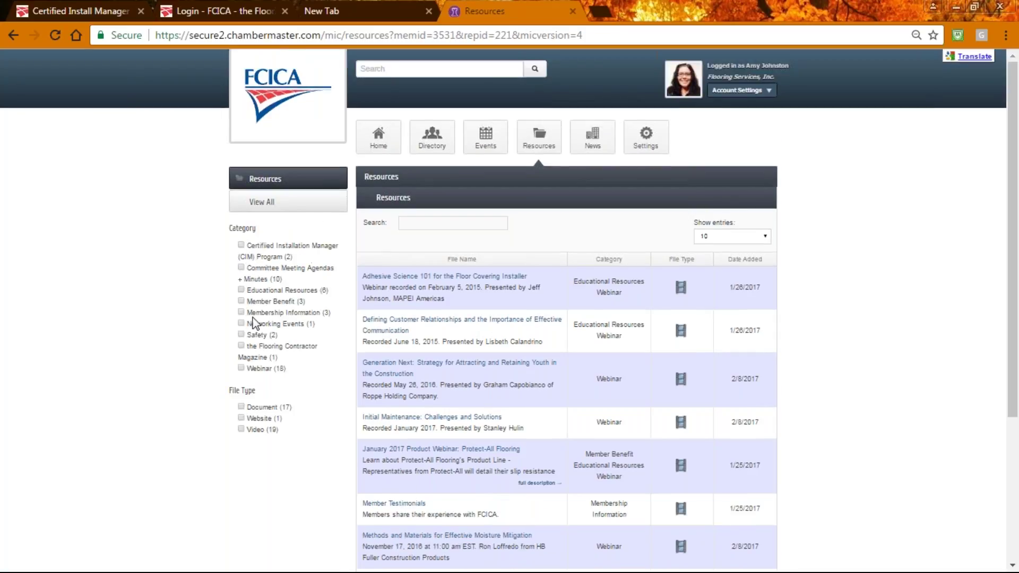
click(241, 301)
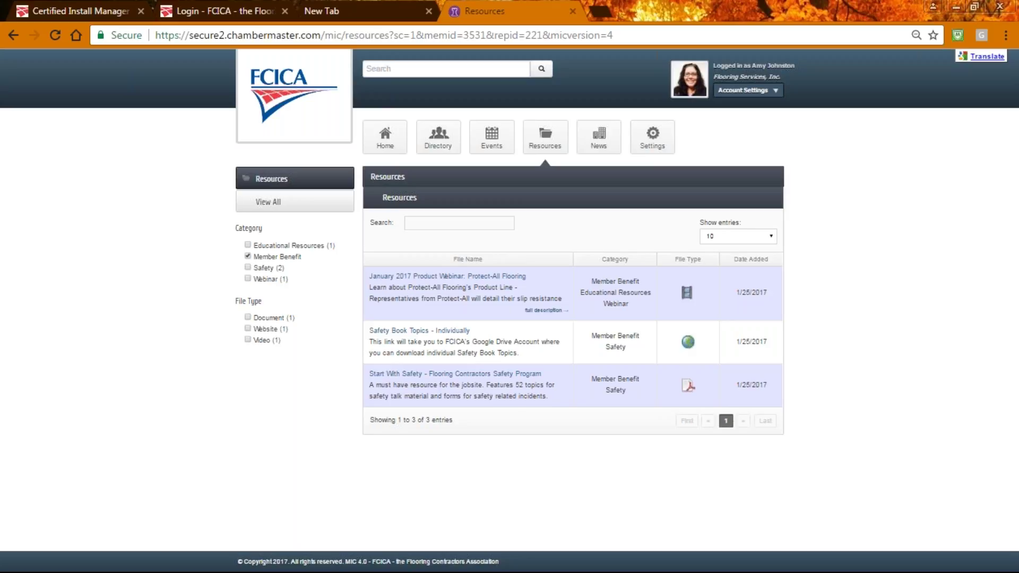
click(247, 257)
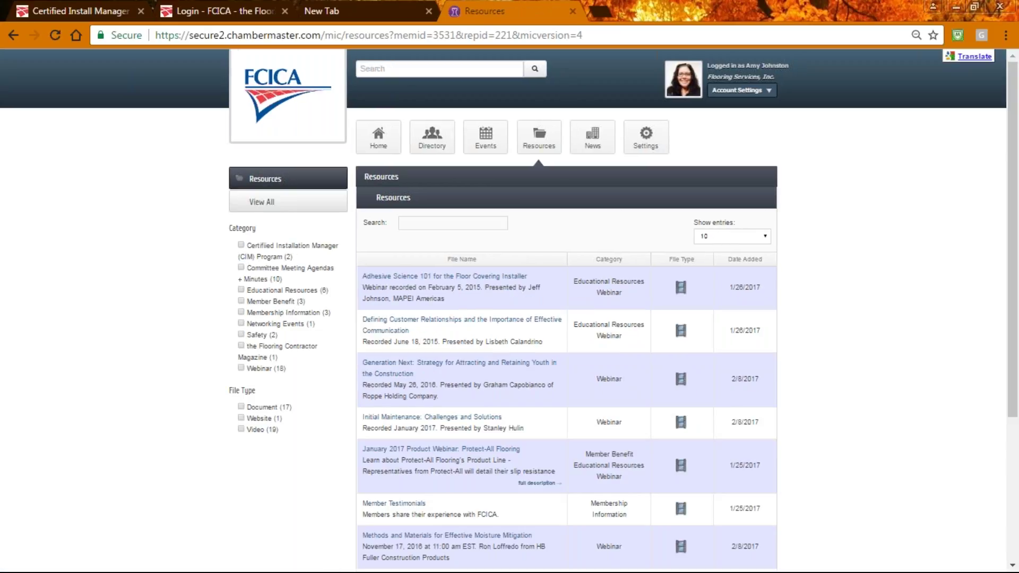
click(242, 312)
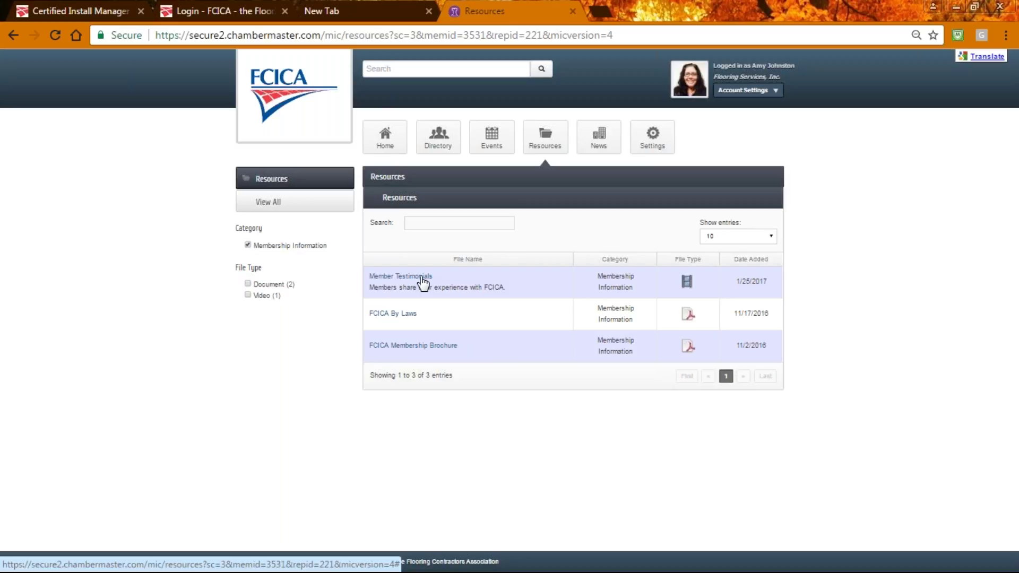
- Replace the Membership Information filter with Networking Events, and then filter the resources by Educational Resources instead
click(248, 245)
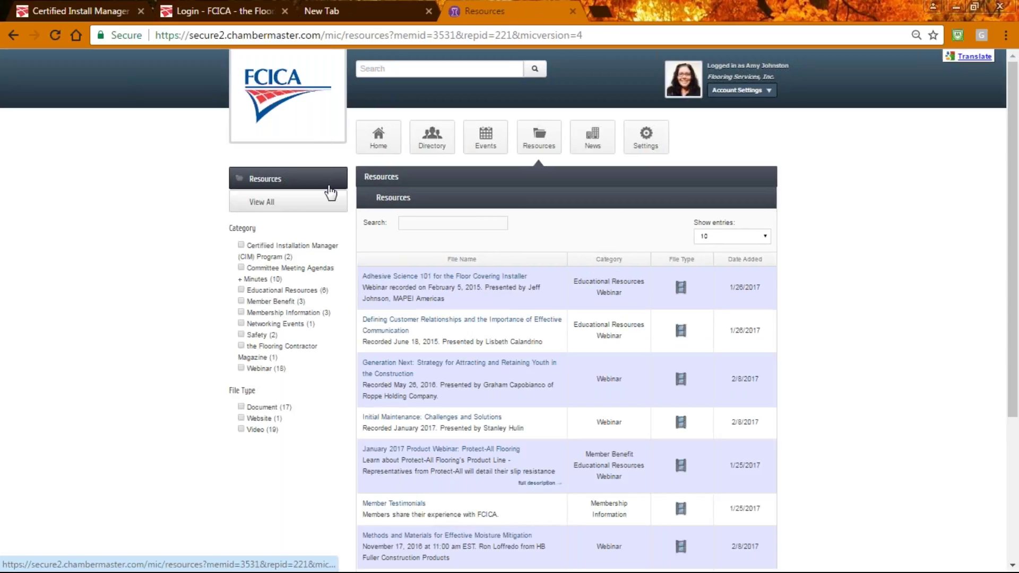
click(241, 324)
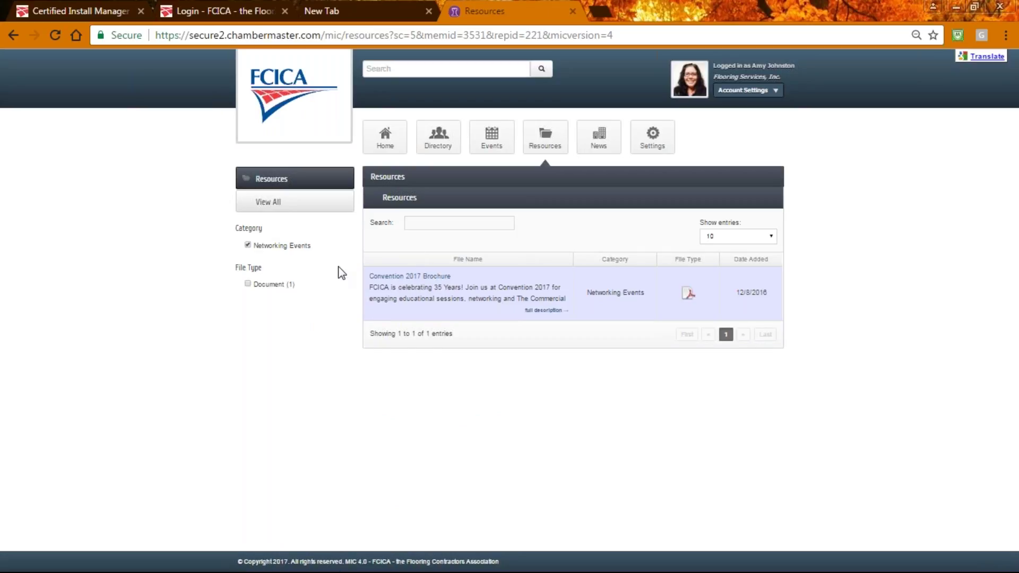
click(248, 245)
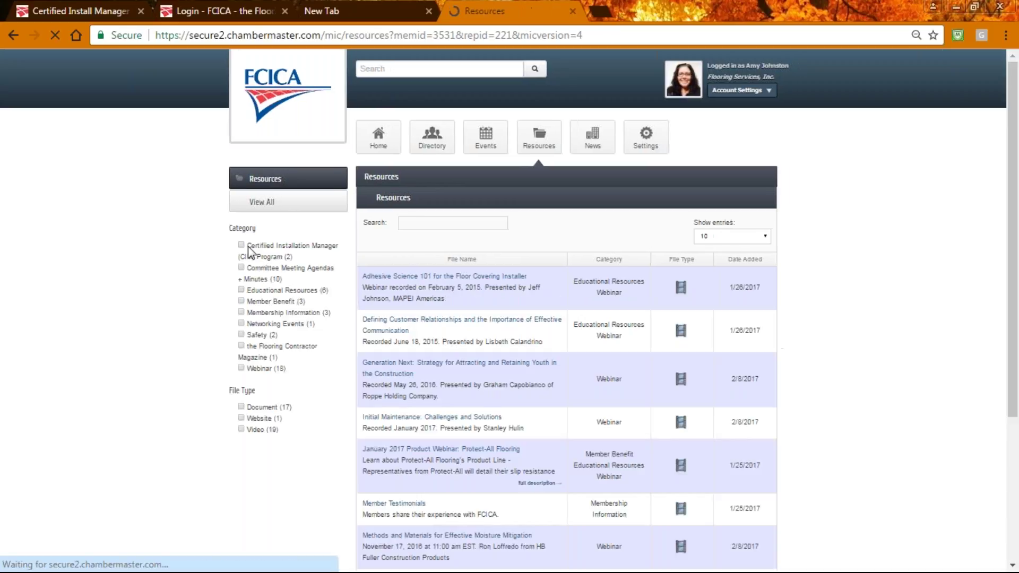
click(242, 290)
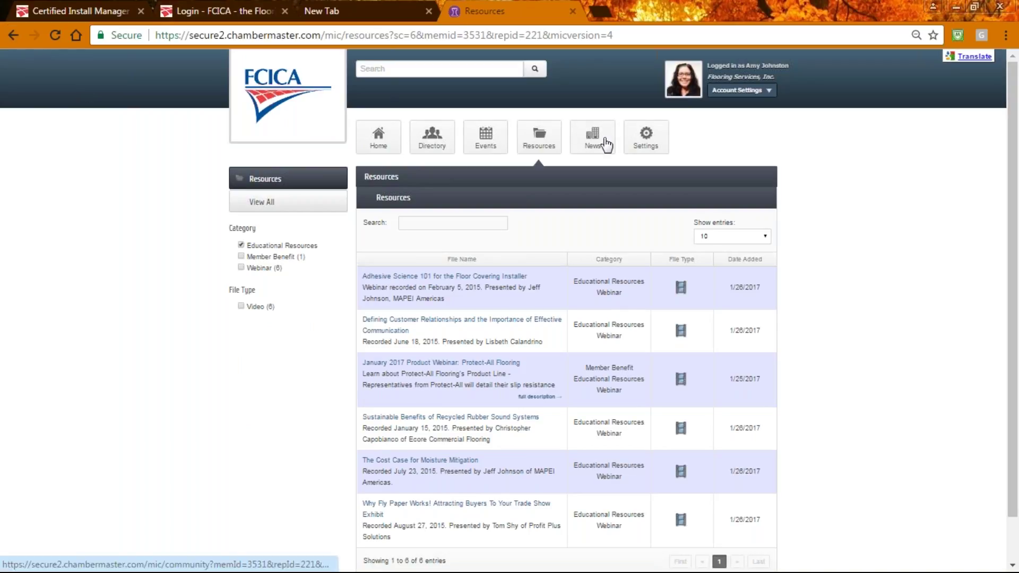
- Open the personal profile in the account settings and look over its contact fields
click(643, 139)
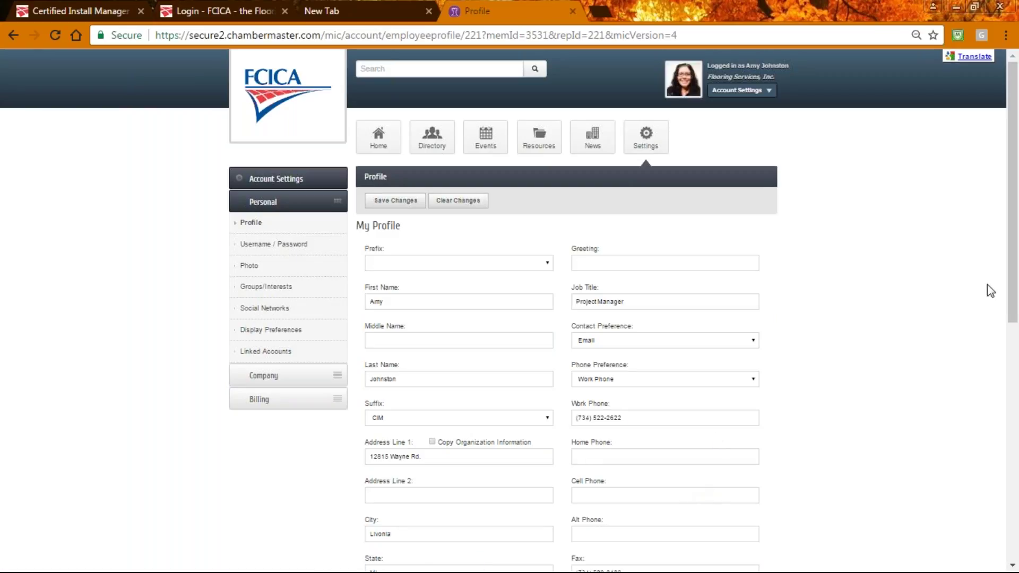
drag(1014, 292, 1016, 366)
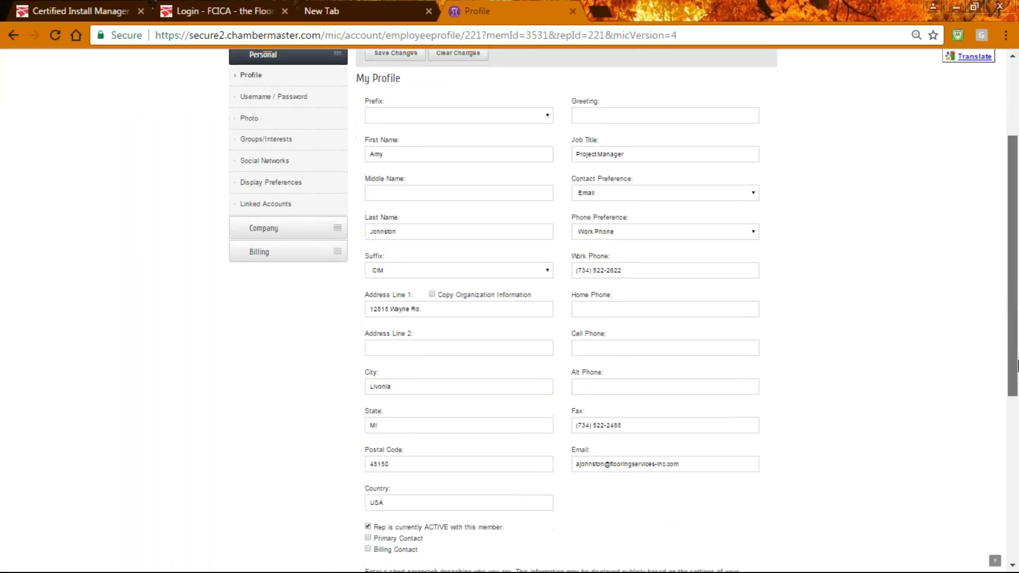
scroll(1017, 336, up, 3)
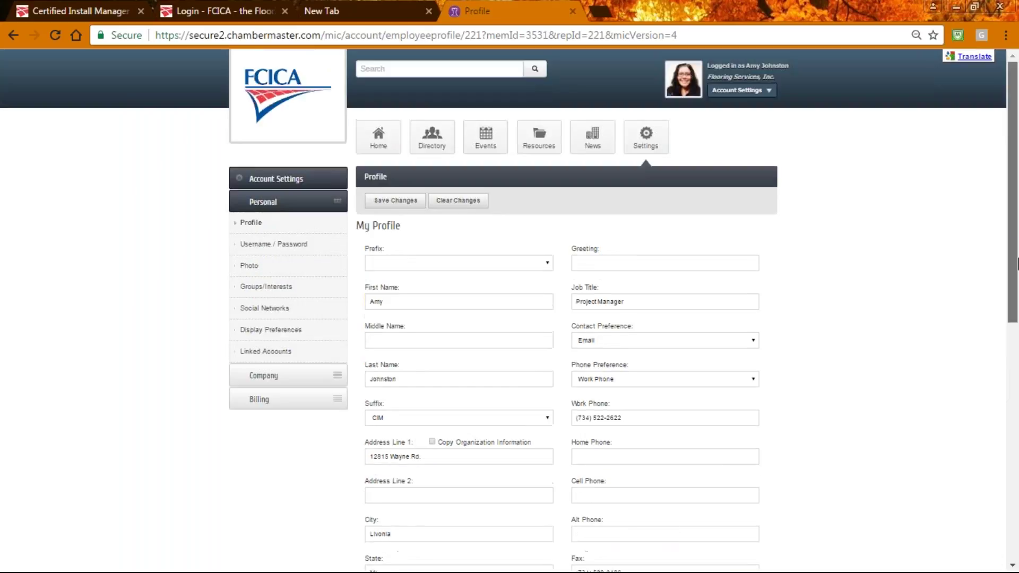
- Open the Social Feed from the community news page and look over the home page's posting box and member activity feed
click(592, 137)
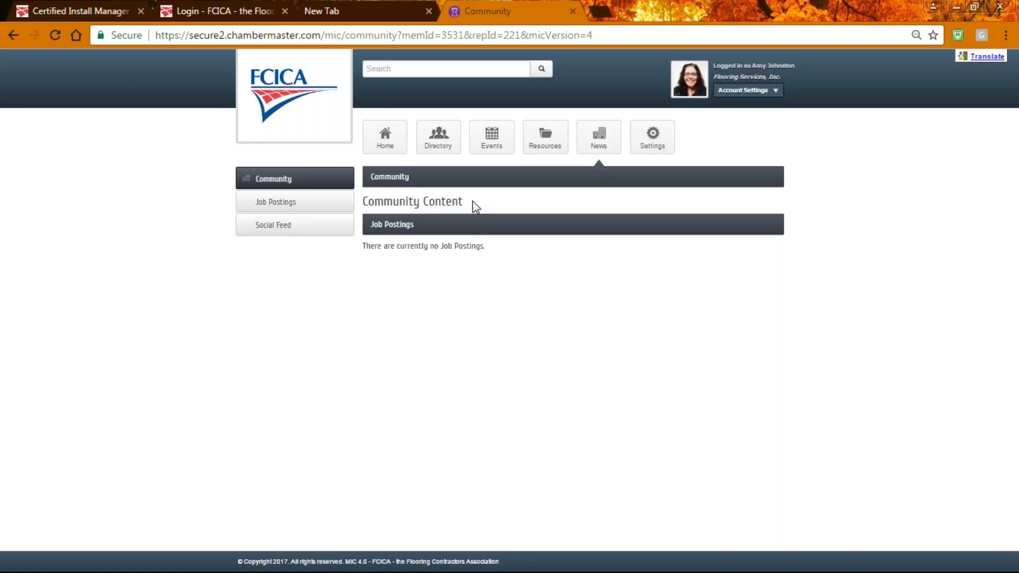
click(282, 226)
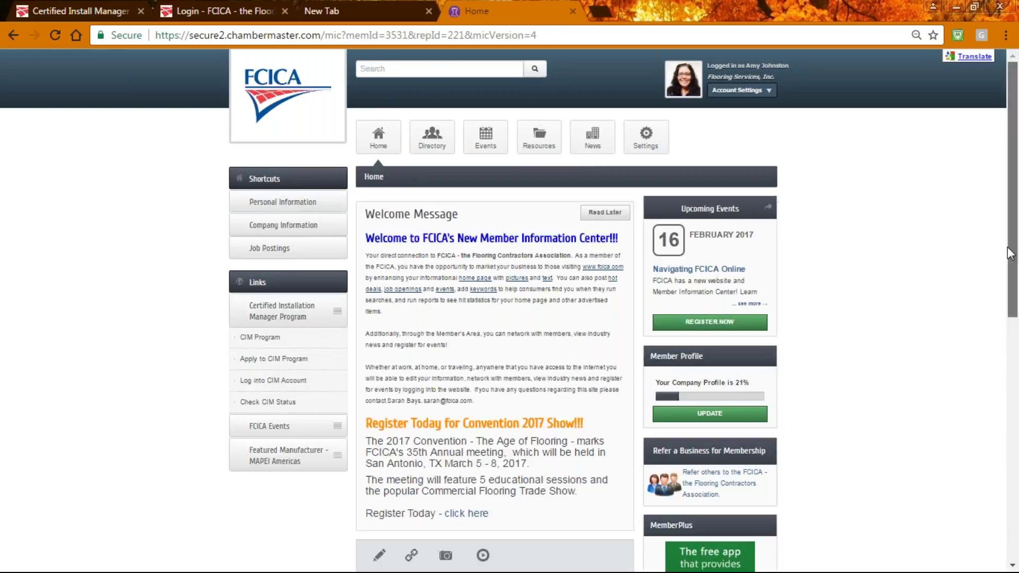
scroll(1009, 253, down, 3)
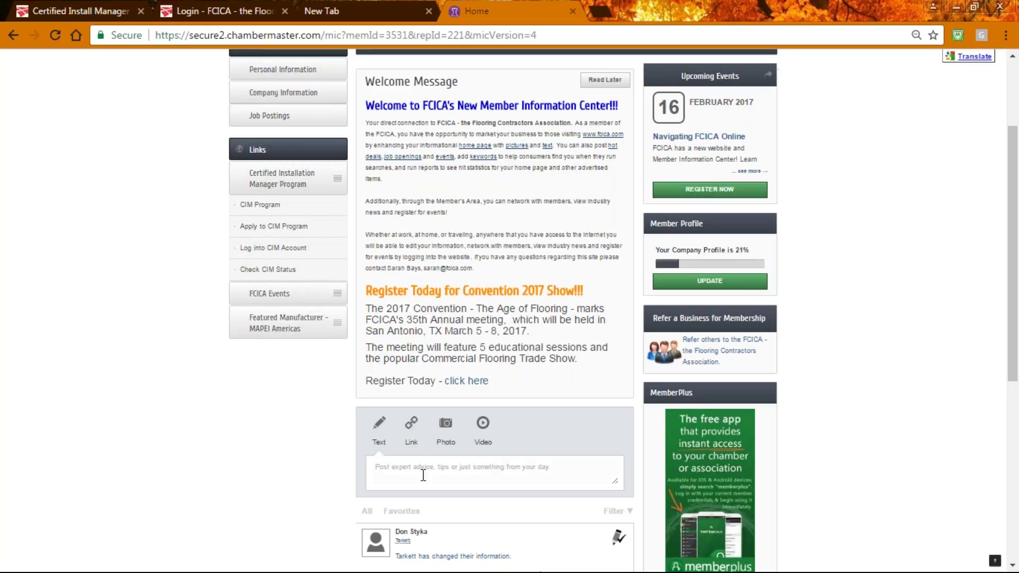
drag(1014, 346, 1013, 378)
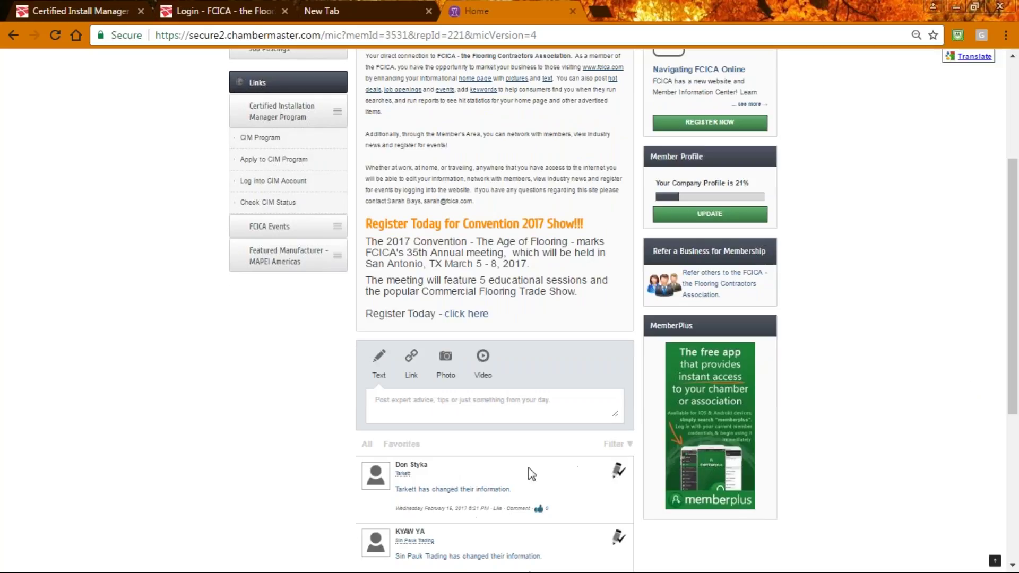
drag(1014, 288, 985, 91)
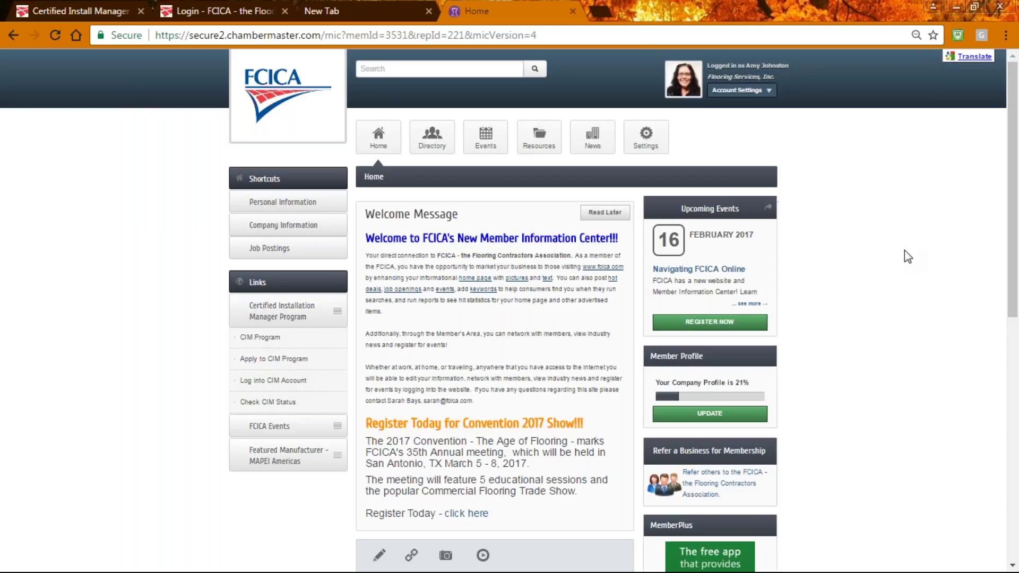
scroll(904, 251, down, 4)
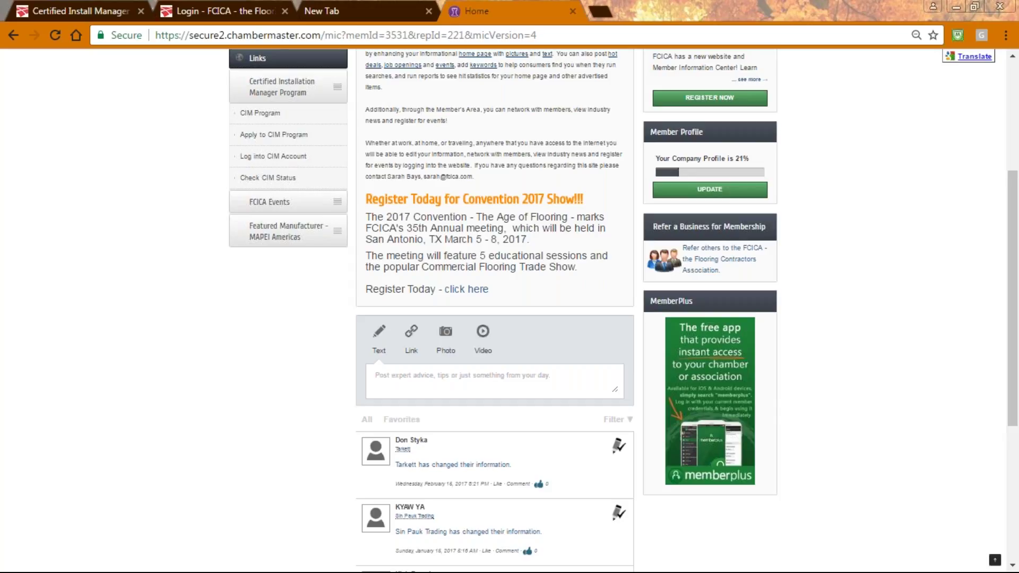
click(1014, 246)
drag(1013, 245, 1015, 156)
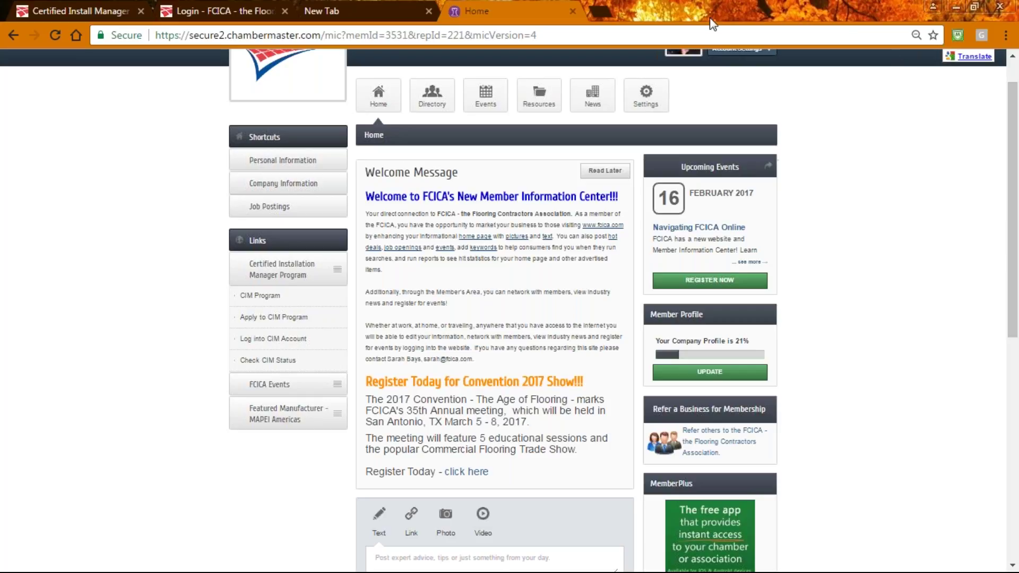
- Open the company's employee list from the company information and review the blank Add Employee/Rep form, including its login access option
click(290, 183)
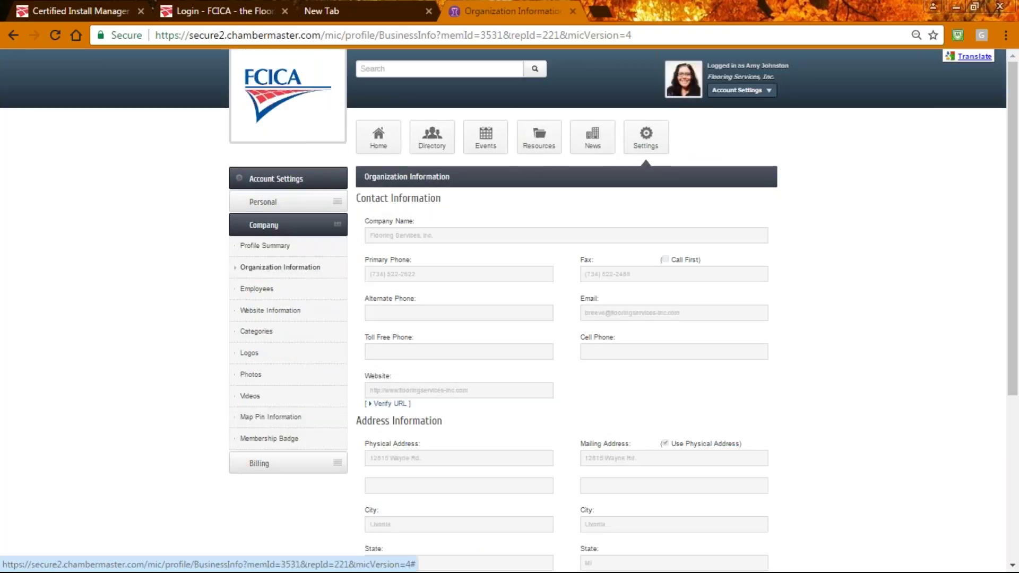
click(257, 290)
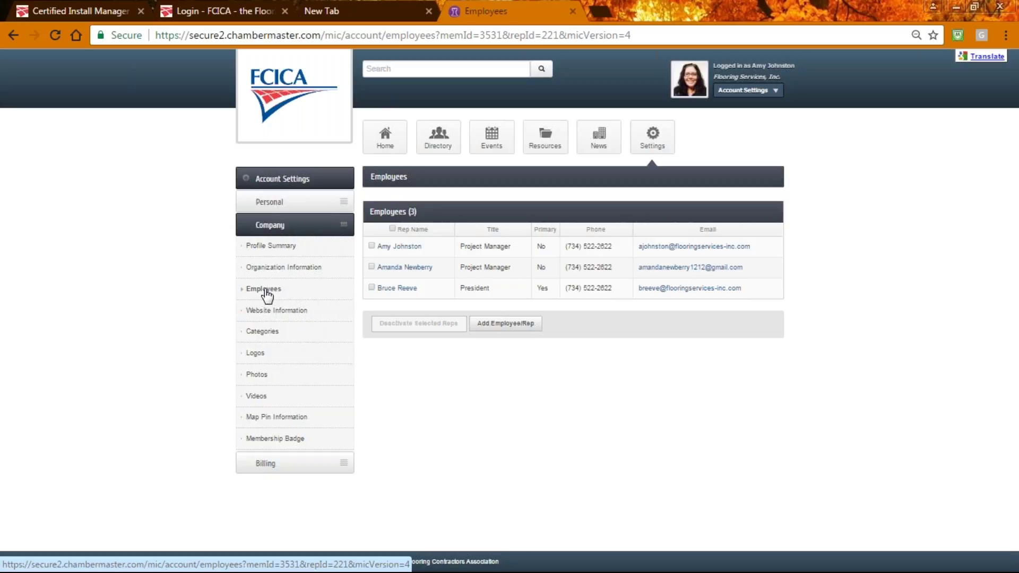
click(507, 325)
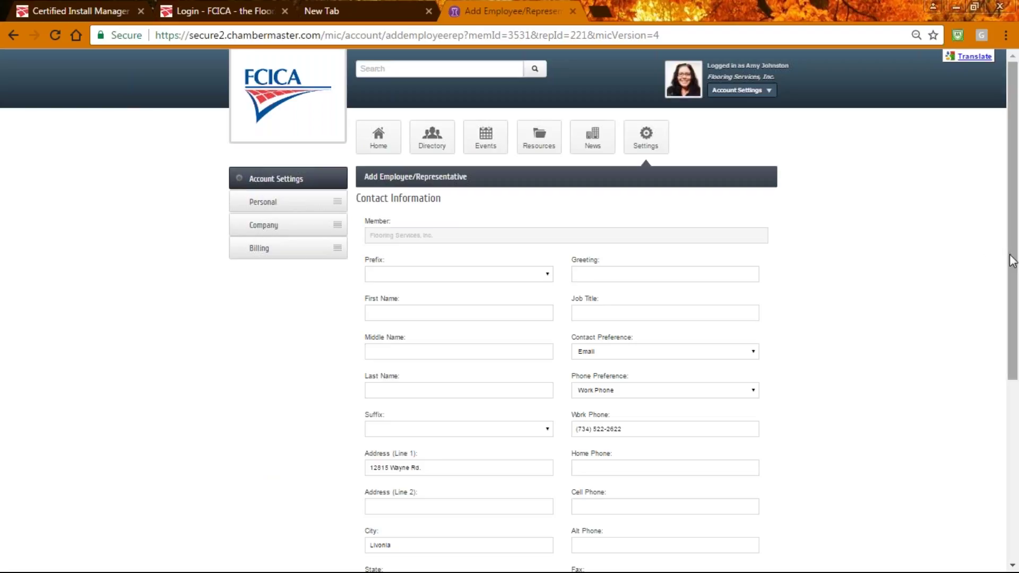
drag(1013, 261, 960, 446)
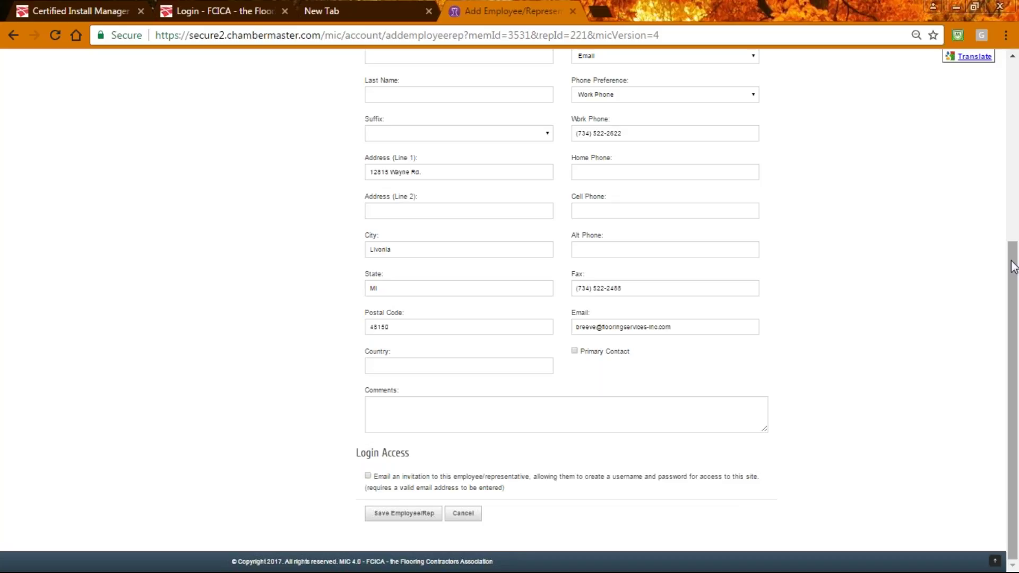
drag(1013, 267, 1003, 58)
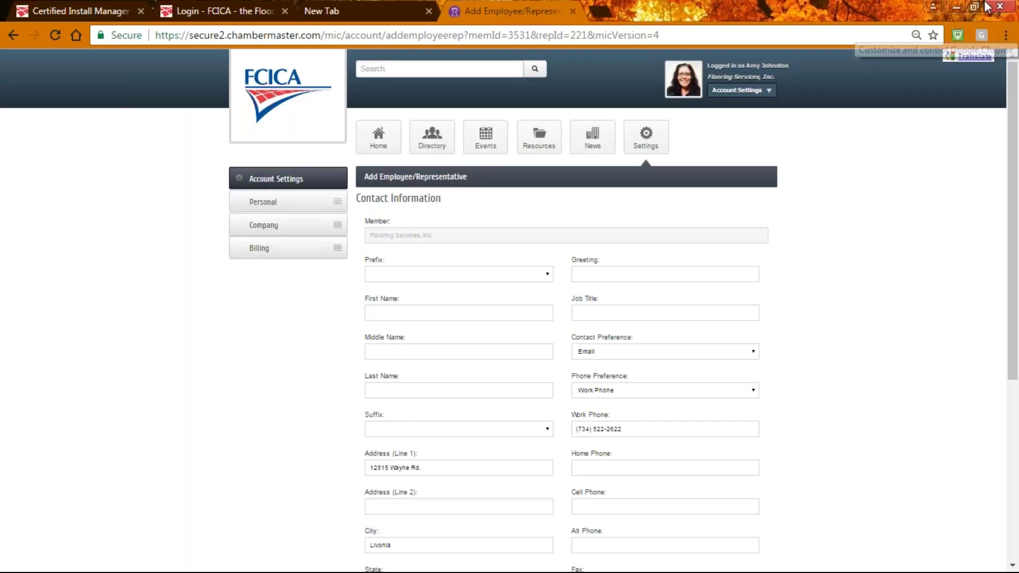
- Switch to the FCICA login page, view the account sign-up page that verifies identity by email, and return to the login page
click(234, 10)
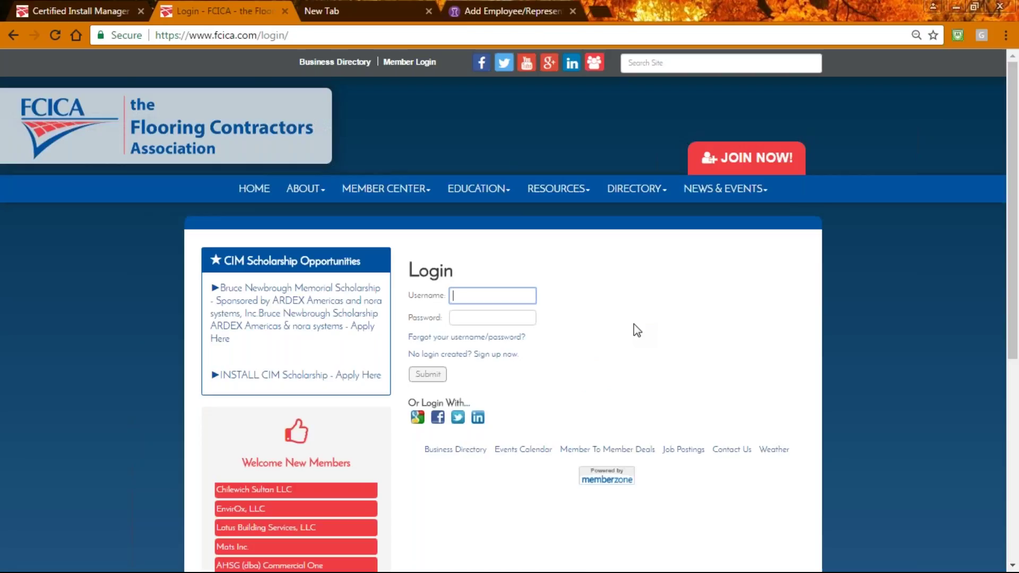
click(433, 190)
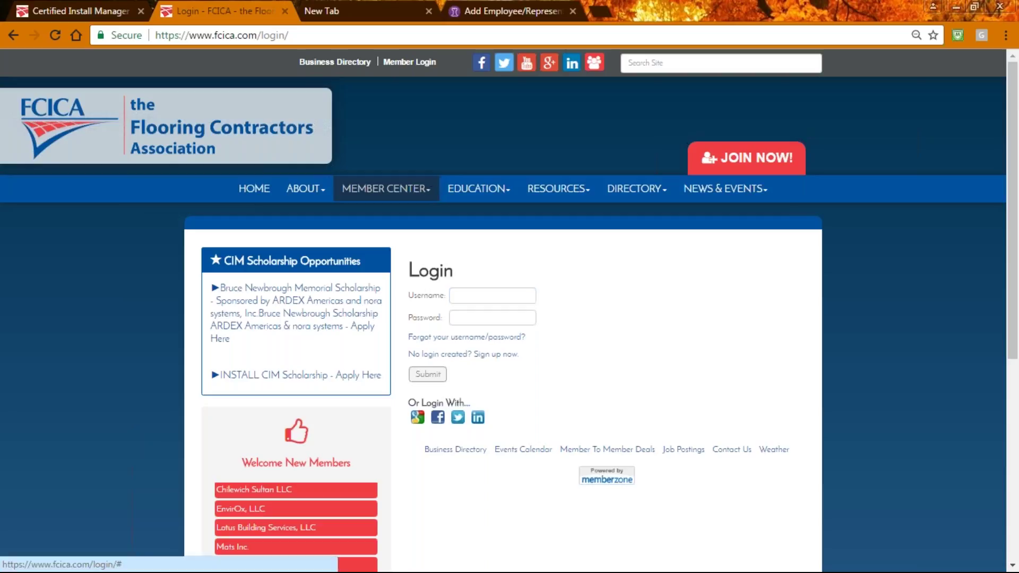
click(400, 283)
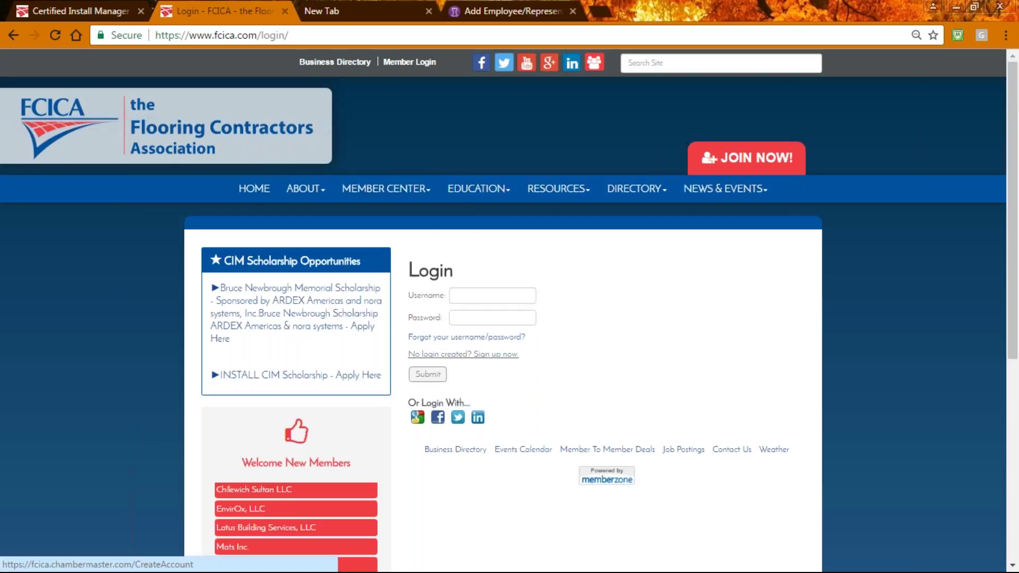
click(463, 354)
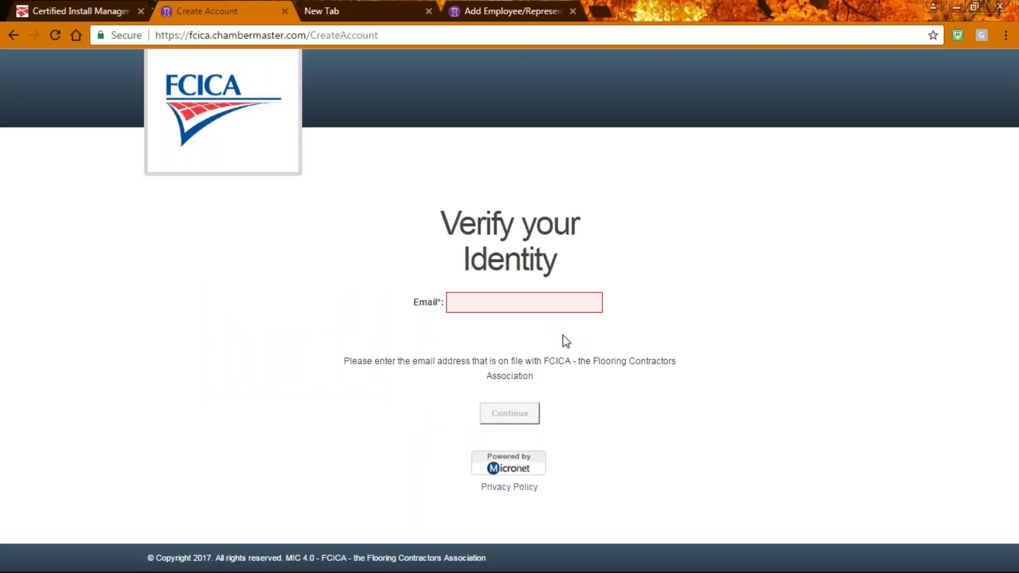
click(12, 33)
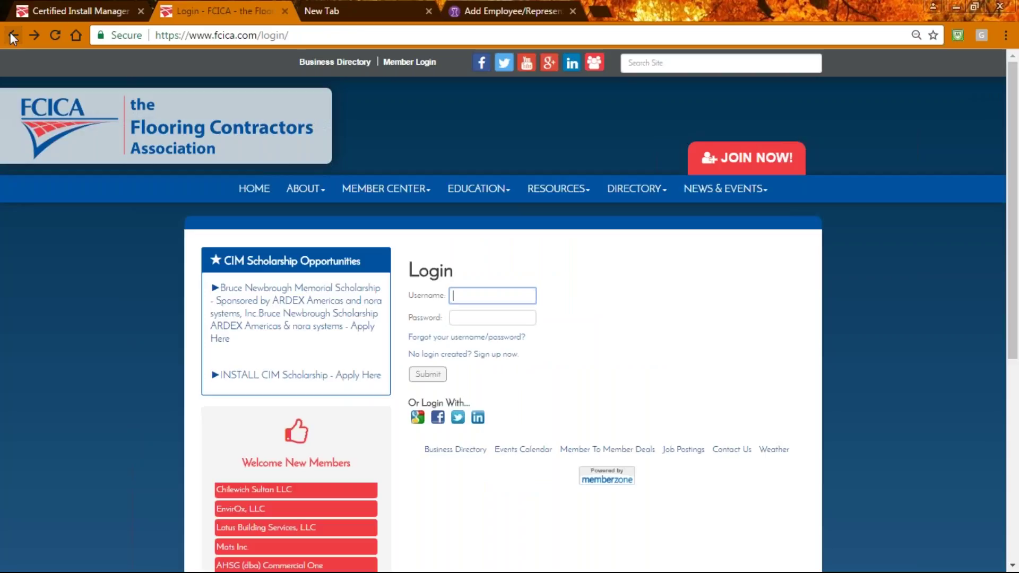
- Switch back to the Member Information Center and open the company information from the home page shortcuts
click(510, 10)
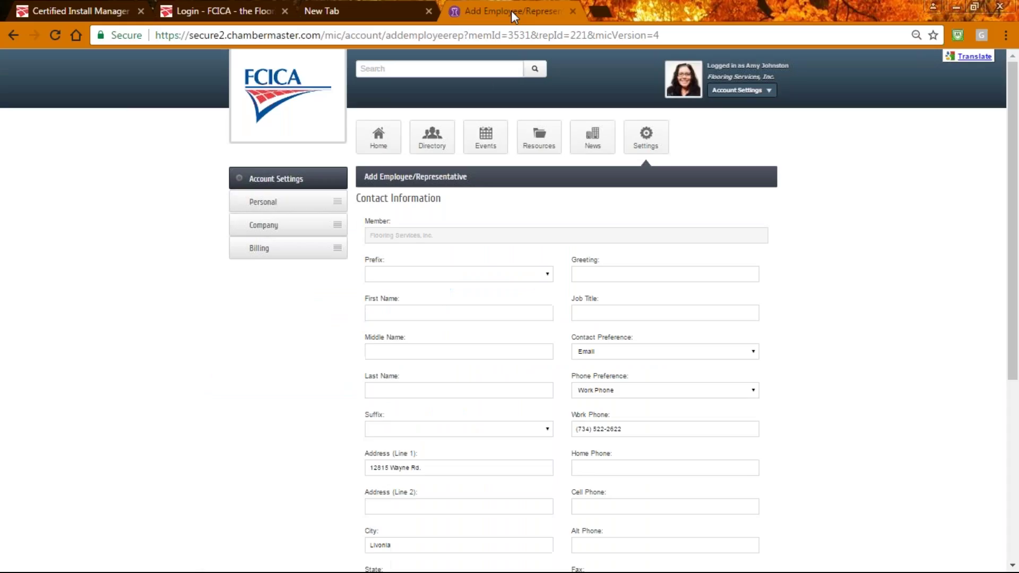
click(386, 140)
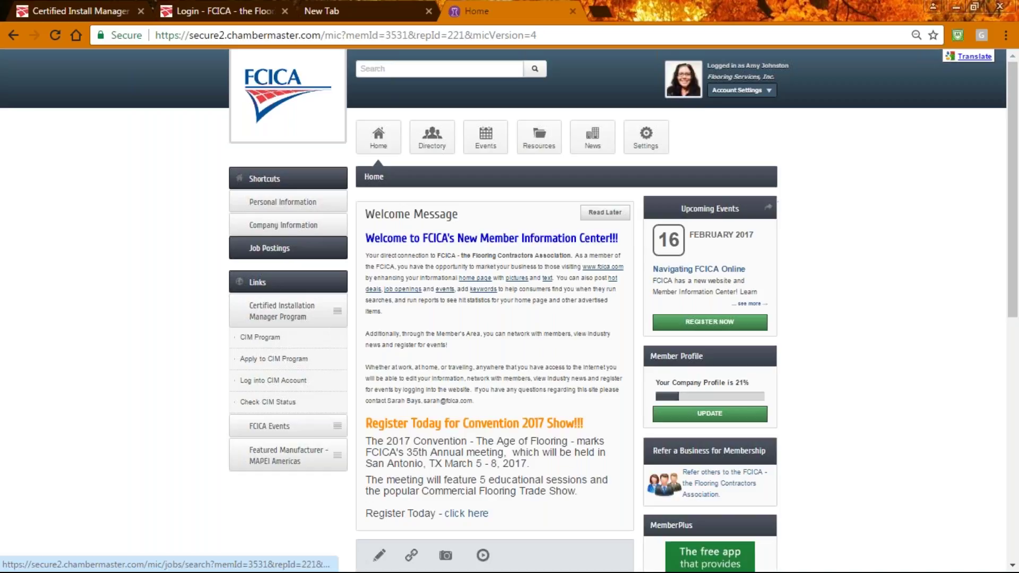
click(298, 232)
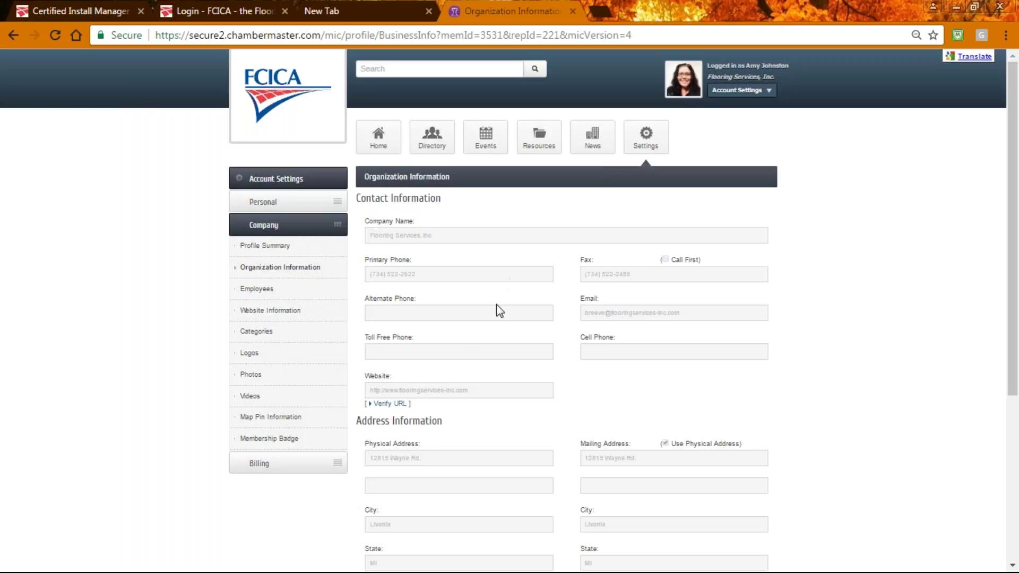
- Expand the personal account settings and look over the Organization Information page's contact, address and additional information sections
click(270, 204)
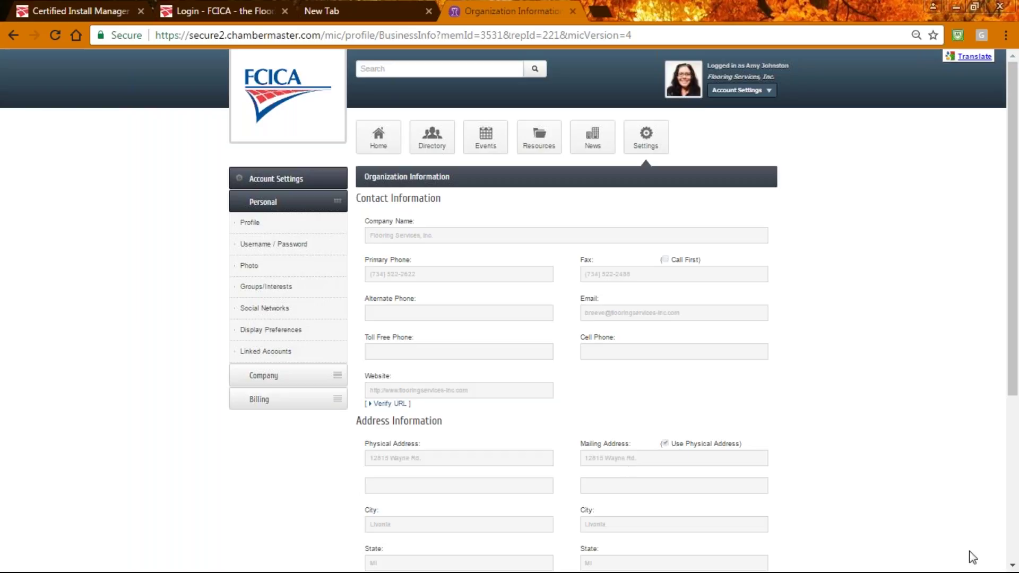
scroll(1013, 567, down, 3)
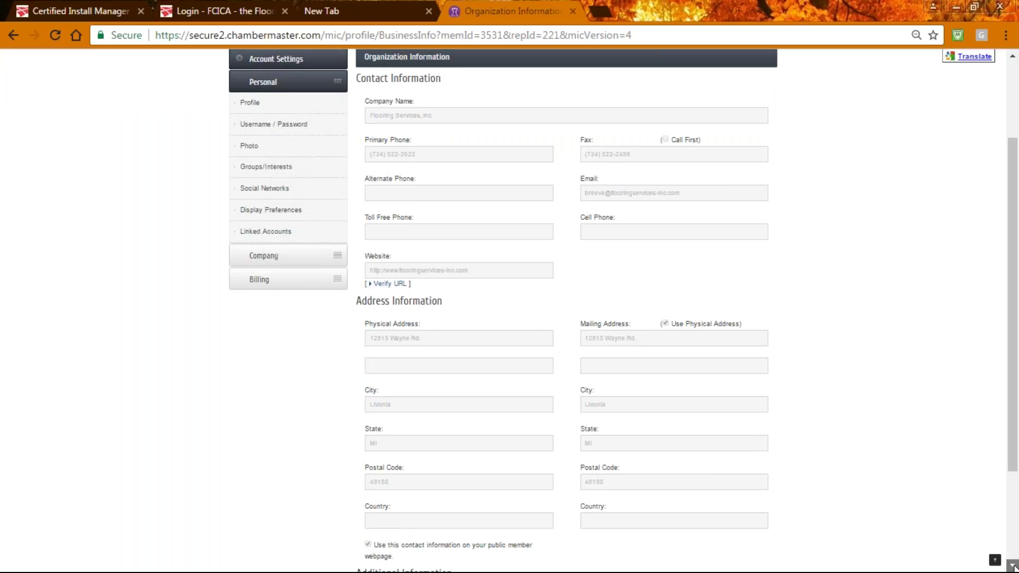
scroll(1013, 568, down, 3)
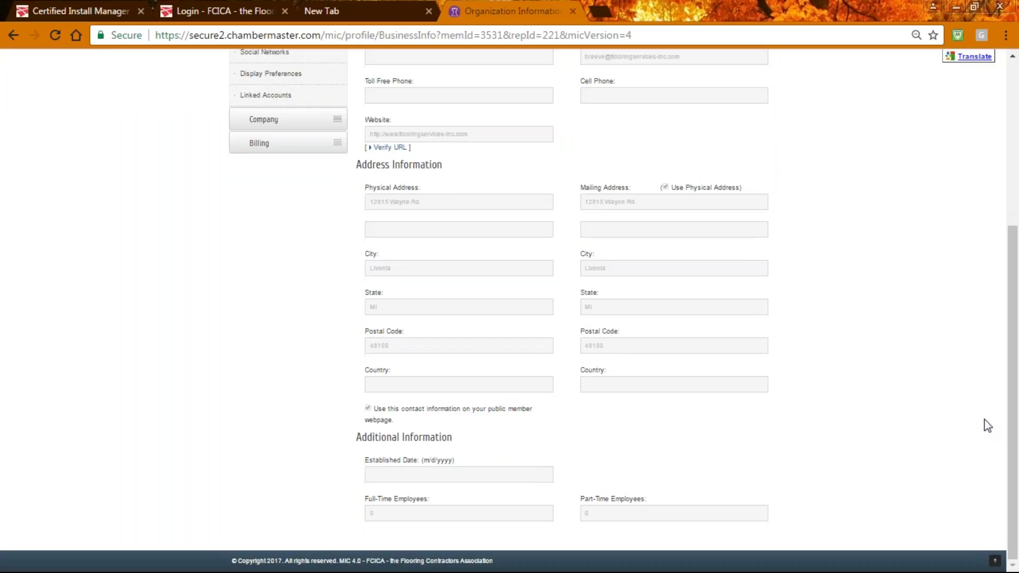
scroll(985, 423, up, 5)
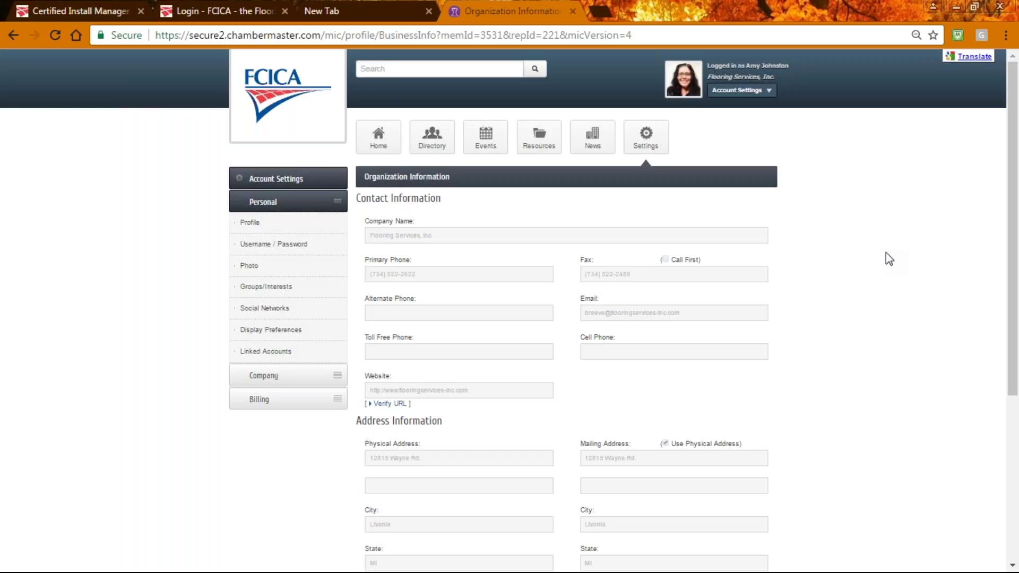
click(1012, 567)
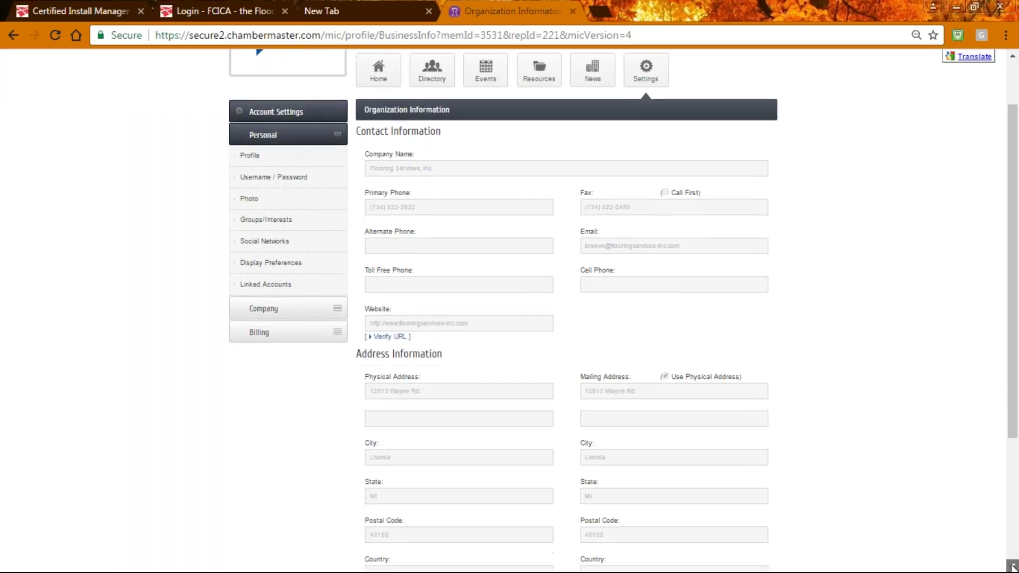
click(1012, 567)
click(1012, 567)
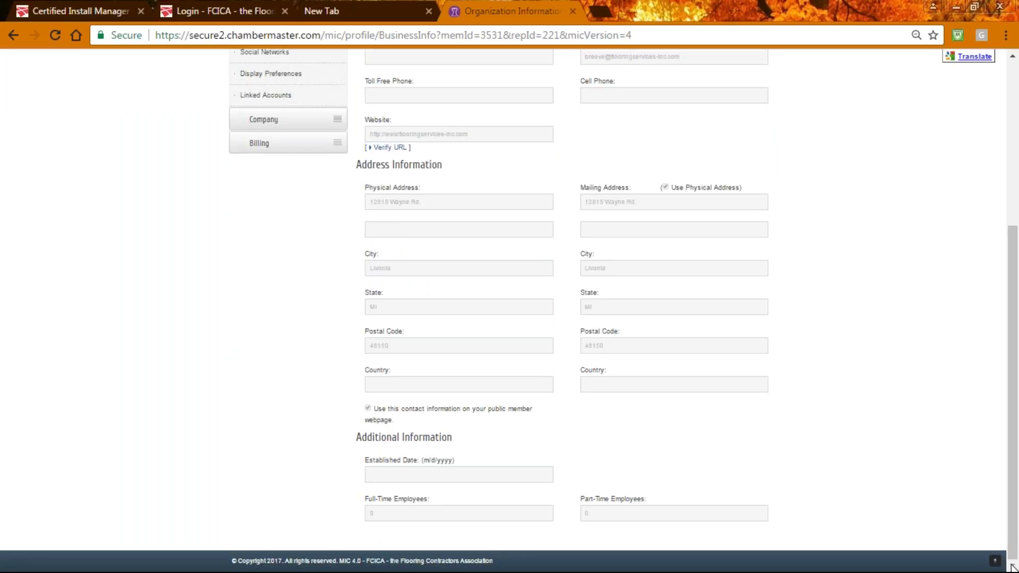
drag(1011, 521, 996, 416)
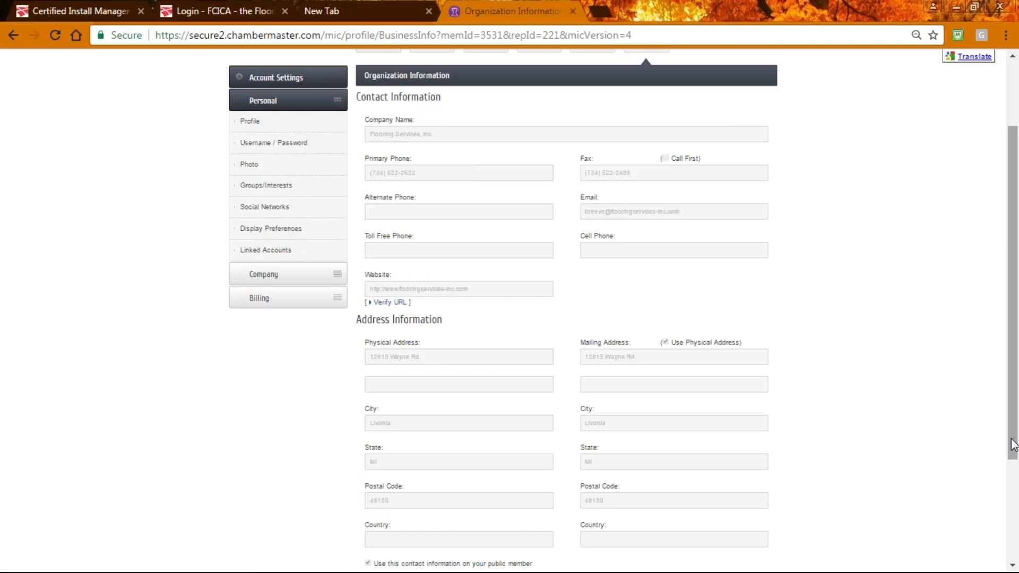
drag(1013, 445, 994, 357)
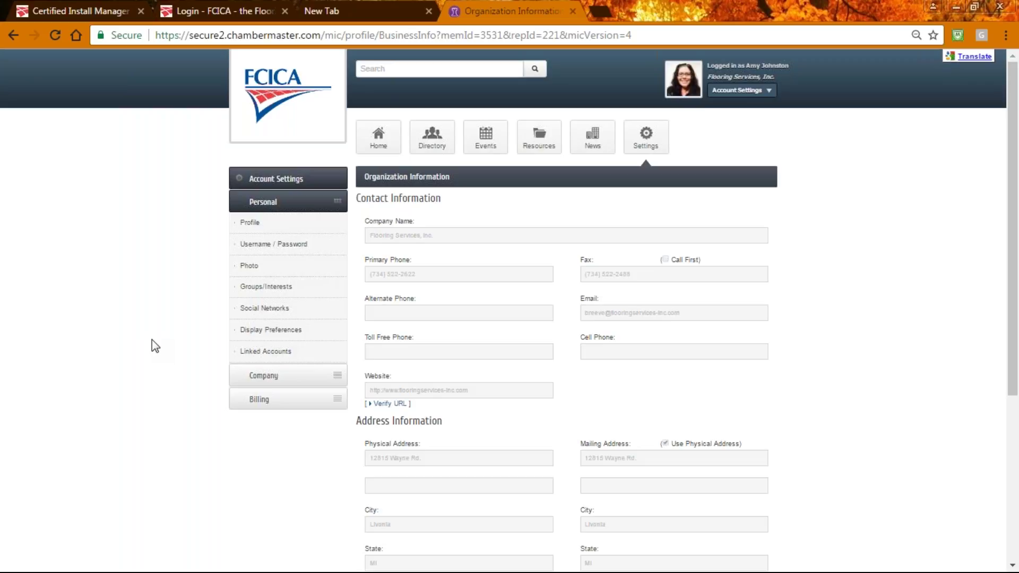
- Open the member Resources page from the Organization Information page
click(548, 140)
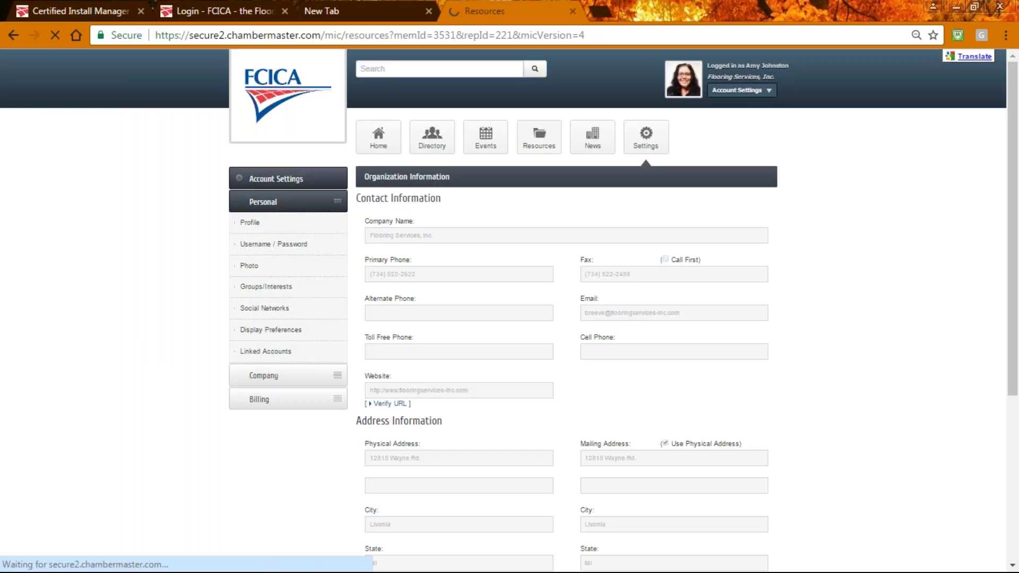